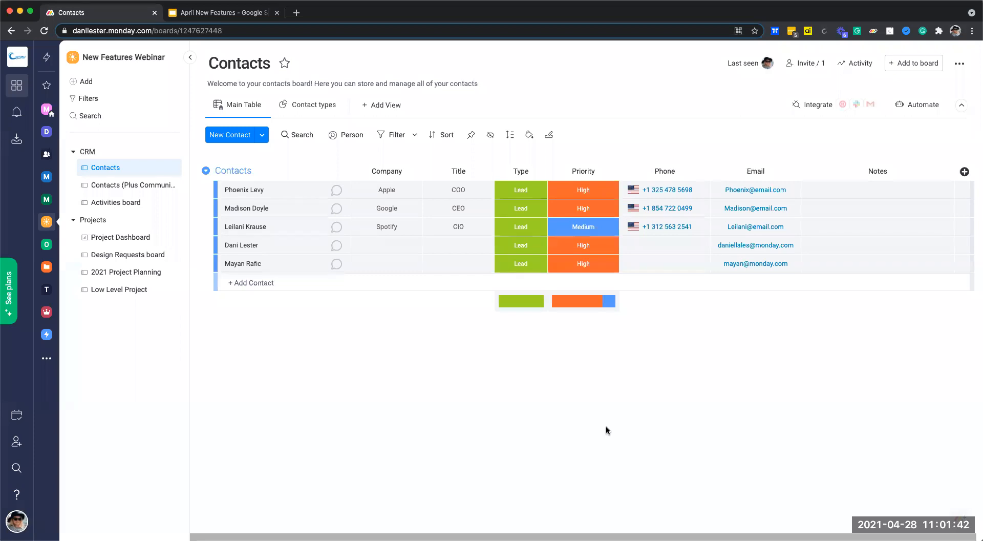
# Start importing contacts into the Contacts board and upload the Contacts Board Excel file
pyautogui.click(262, 135)
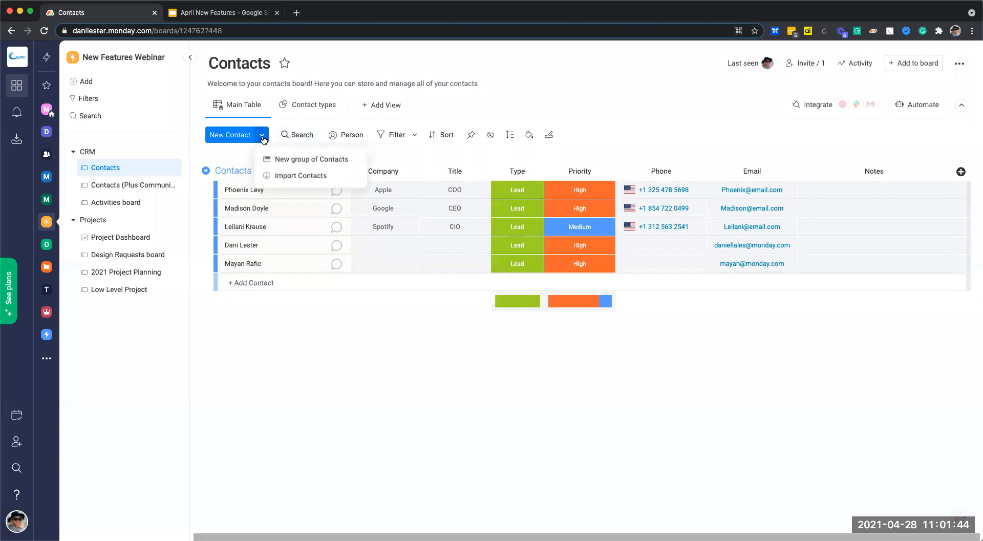
pyautogui.click(299, 175)
pyautogui.click(429, 267)
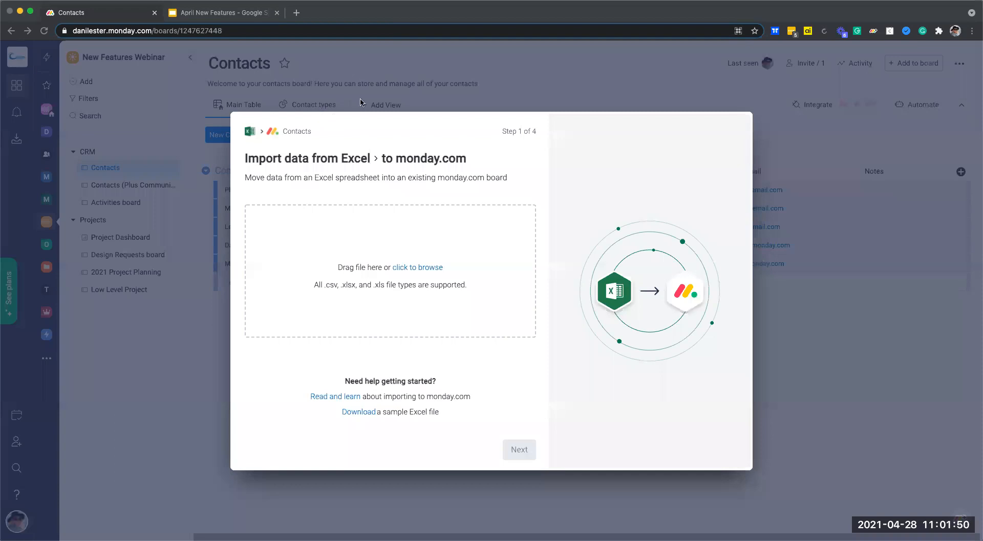
pyautogui.click(617, 356)
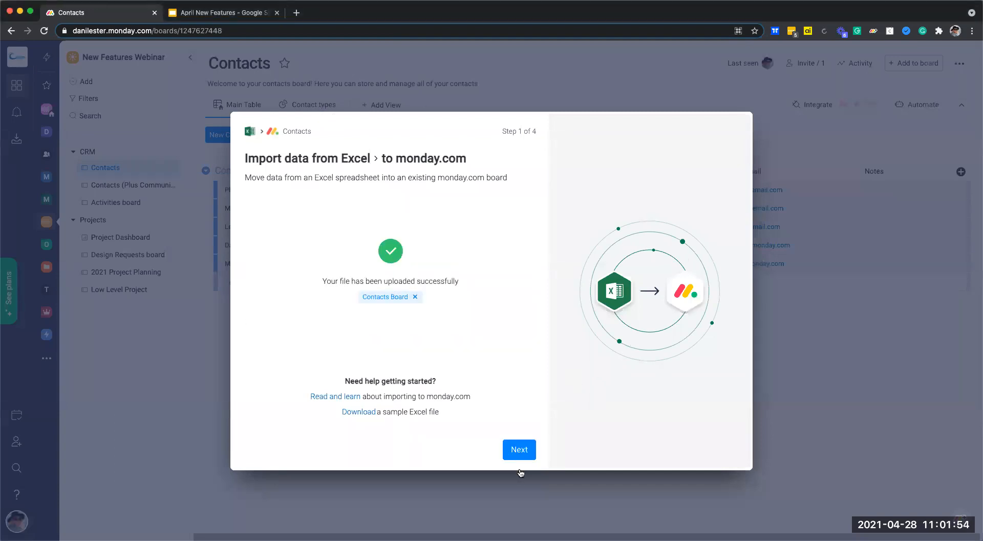
pyautogui.click(519, 451)
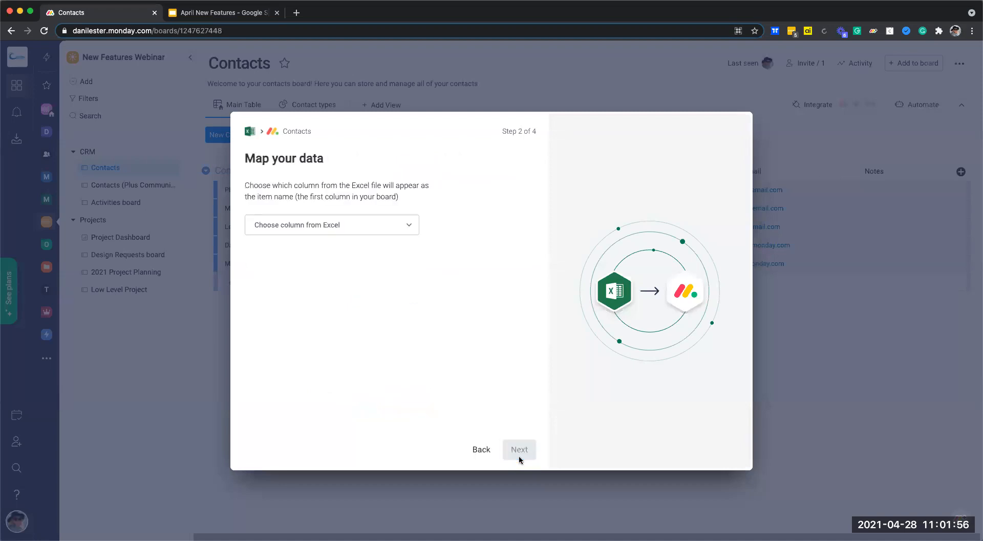
# Choose the Excel file's Name column as the item name and continue to column mapping
pyautogui.click(366, 231)
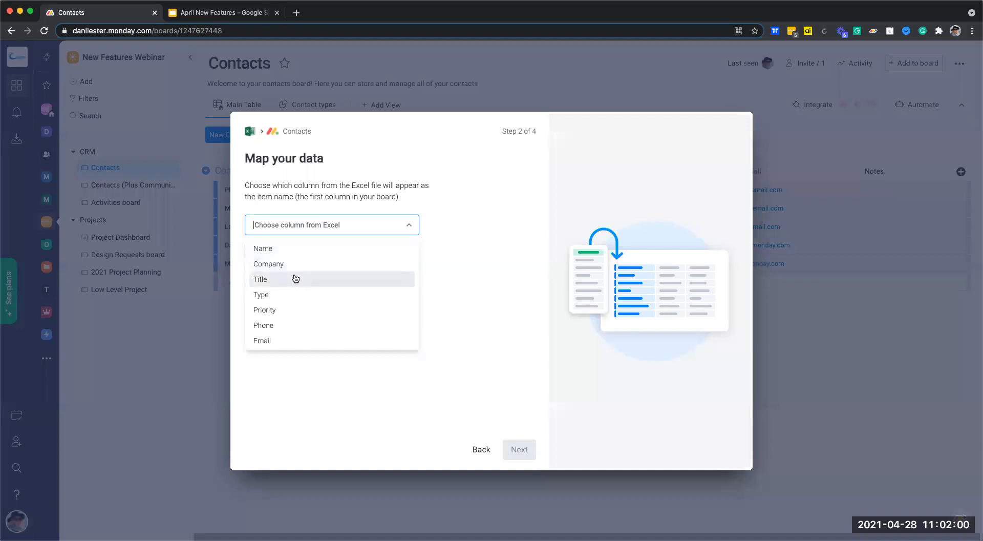
pyautogui.click(299, 264)
pyautogui.click(348, 226)
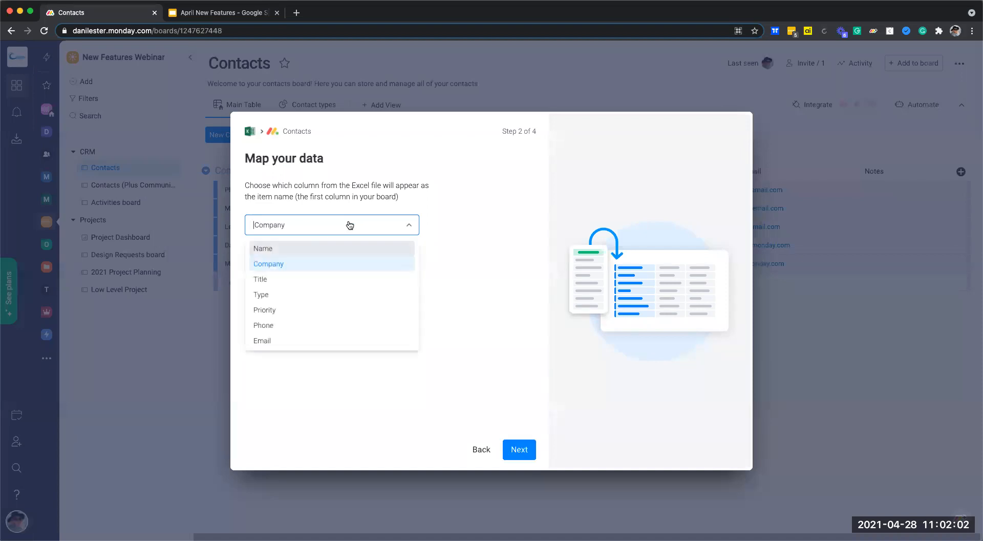
pyautogui.click(273, 249)
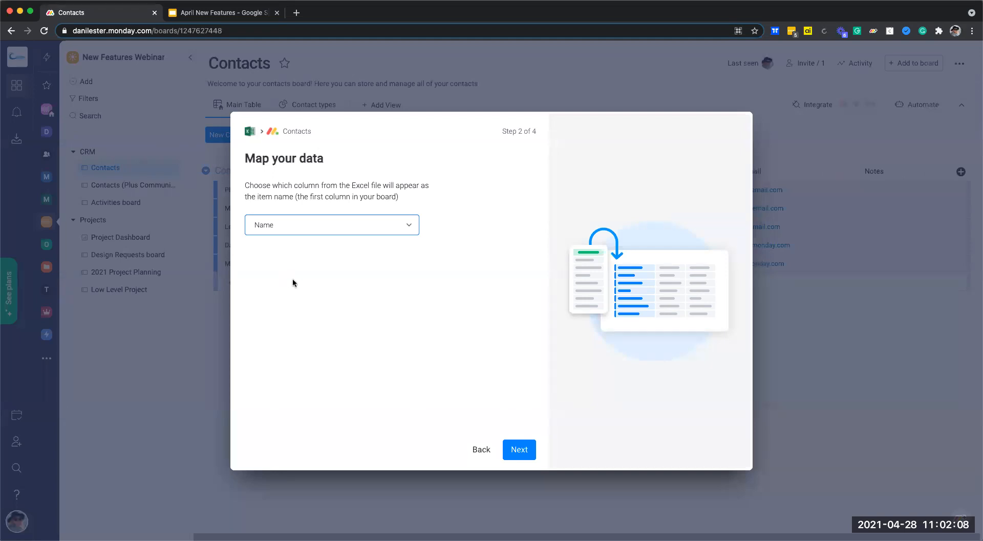
pyautogui.click(517, 451)
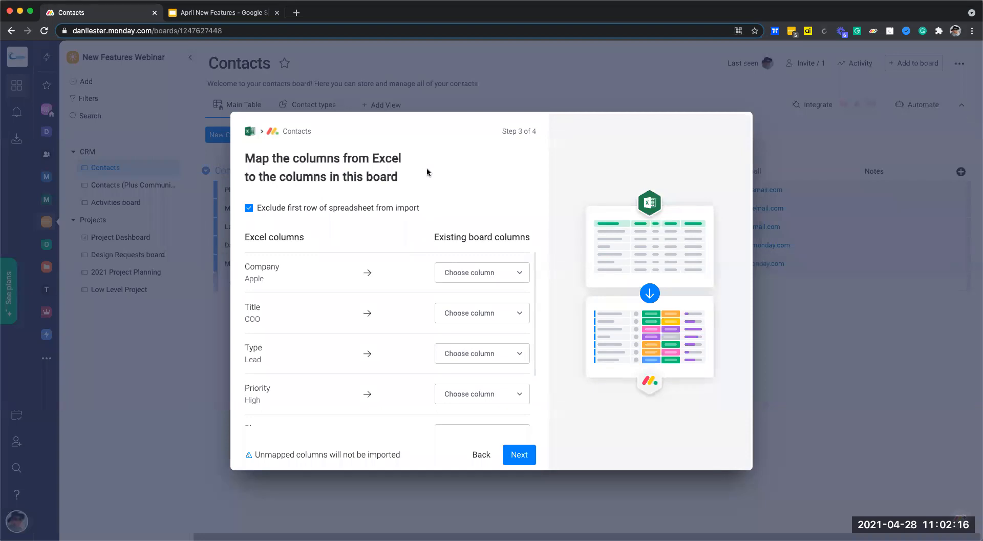
# Map the Excel columns Company, Title and Type to the board columns of the same names
pyautogui.scroll(-1, 413, 170)
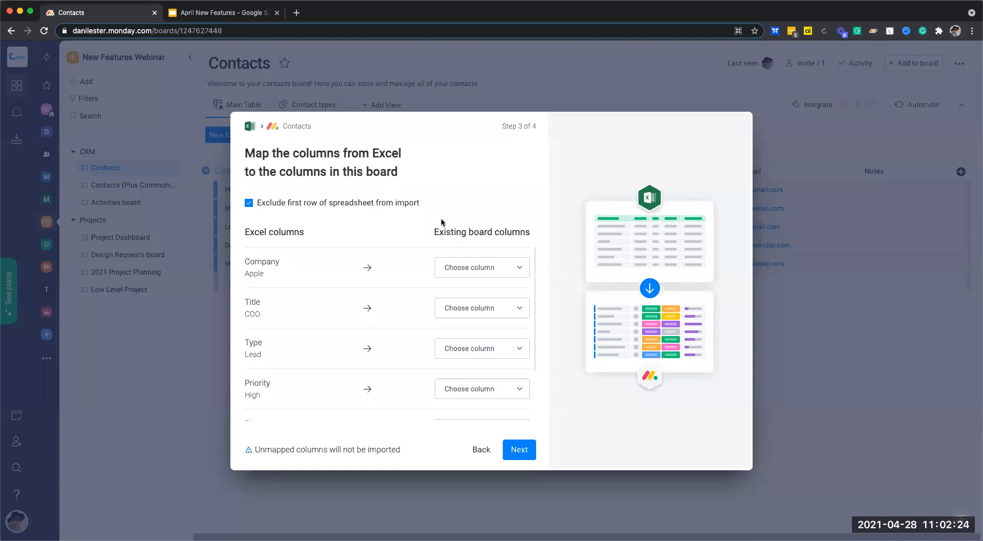
pyautogui.click(462, 260)
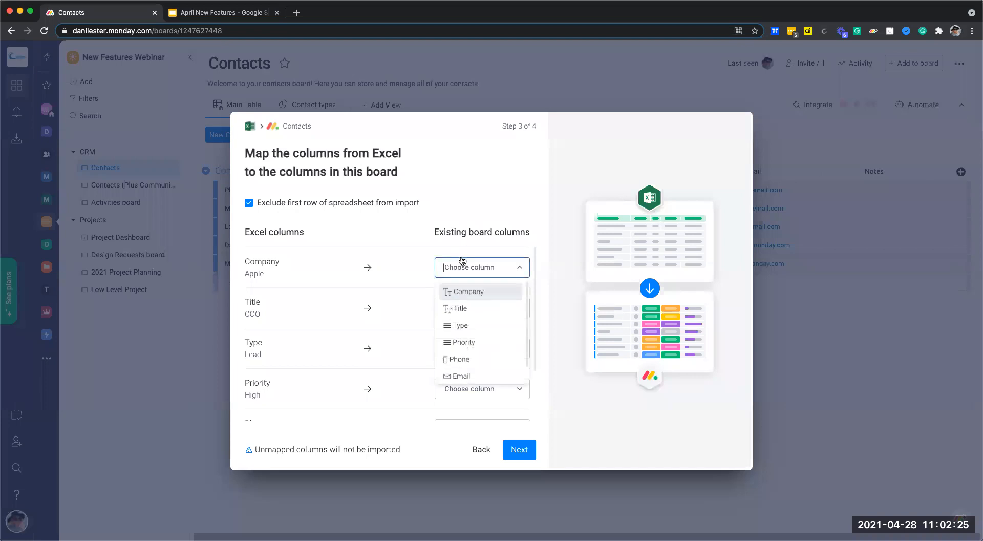
pyautogui.click(467, 290)
pyautogui.click(480, 309)
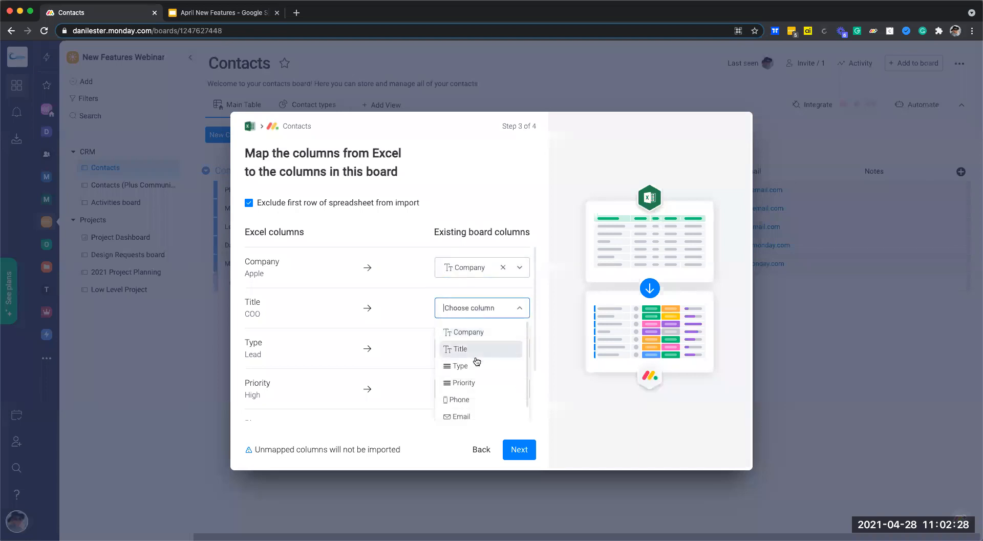
pyautogui.click(464, 349)
pyautogui.scroll(-2, 459, 313)
pyautogui.scroll(2, 458, 312)
pyautogui.click(478, 340)
pyautogui.click(479, 397)
# Map the Excel columns Priority, Phone and Email to their matching board columns and continue to duplicate handling
pyautogui.scroll(-2, 468, 330)
pyautogui.click(474, 321)
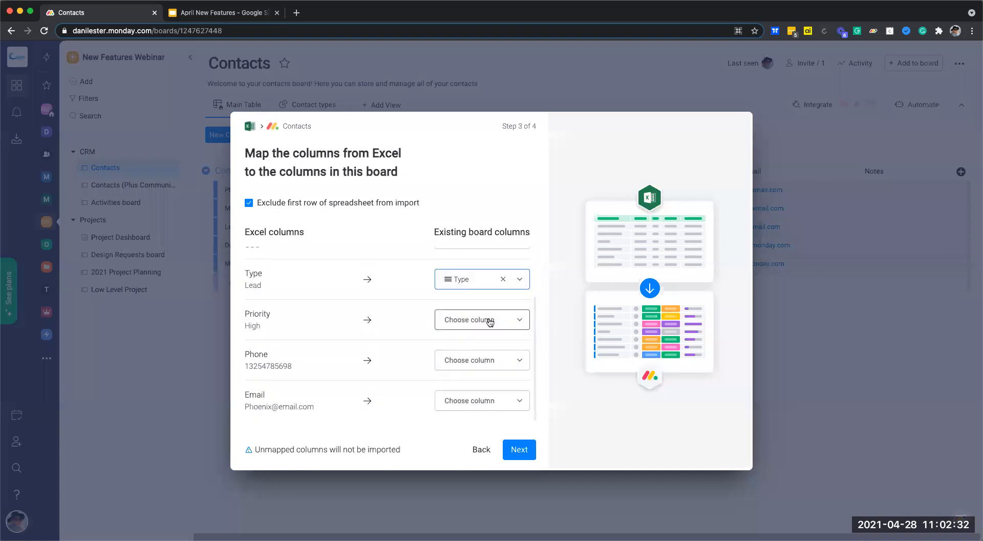
pyautogui.click(469, 394)
pyautogui.click(468, 360)
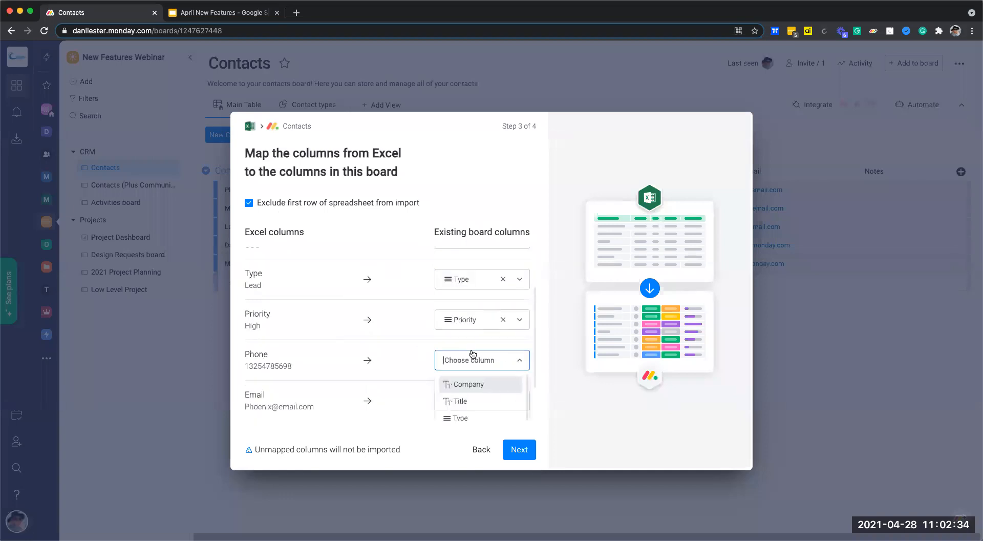
pyautogui.scroll(-1, 440, 358)
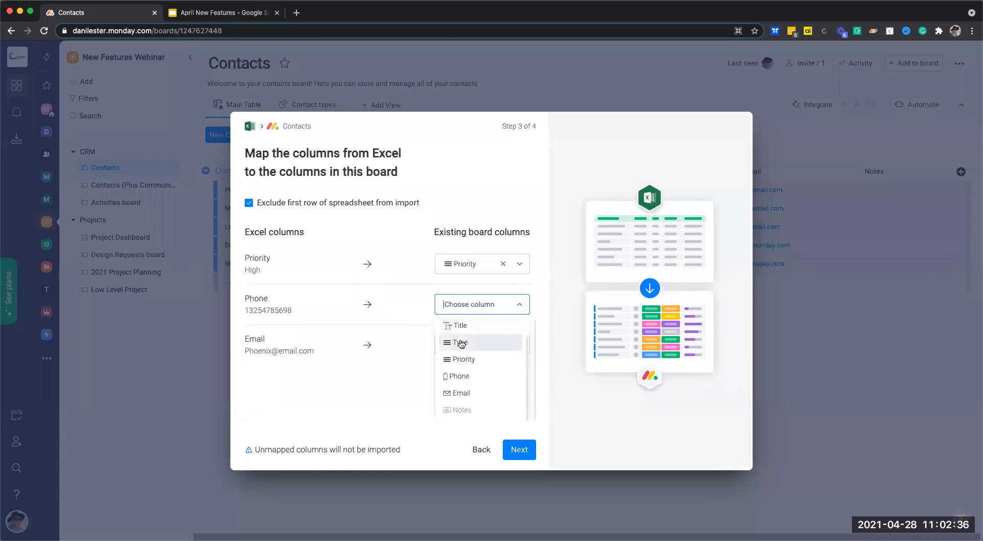
pyautogui.click(450, 373)
pyautogui.click(460, 401)
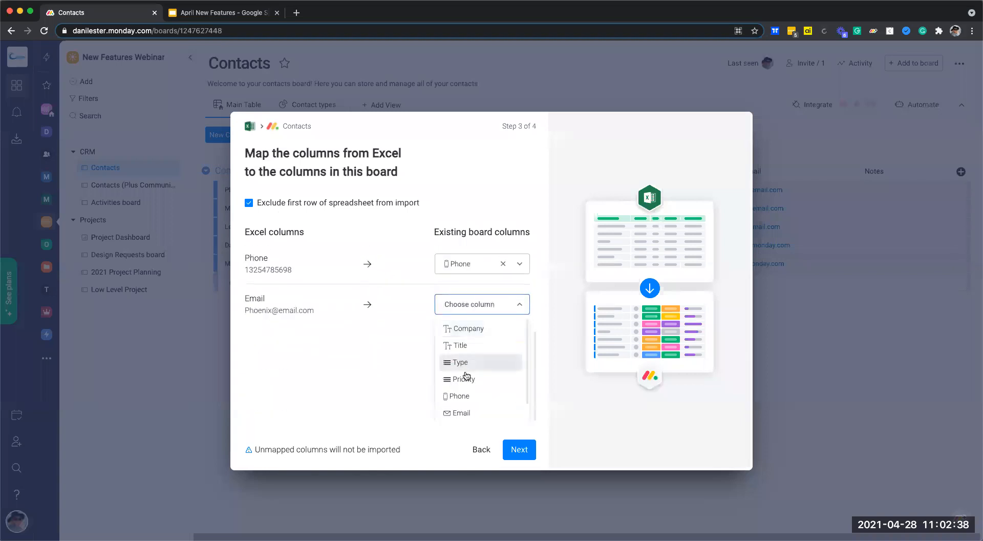
pyautogui.click(468, 396)
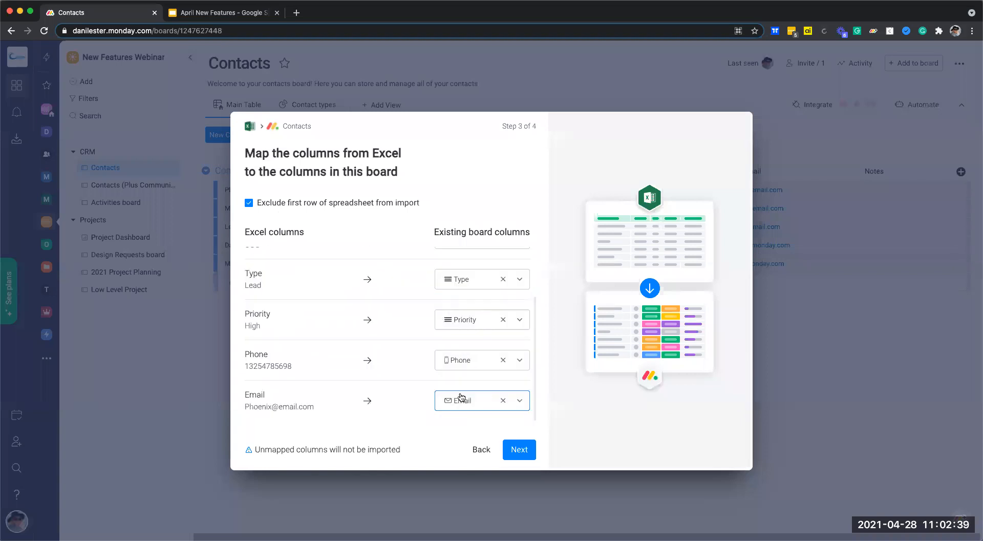
pyautogui.click(520, 450)
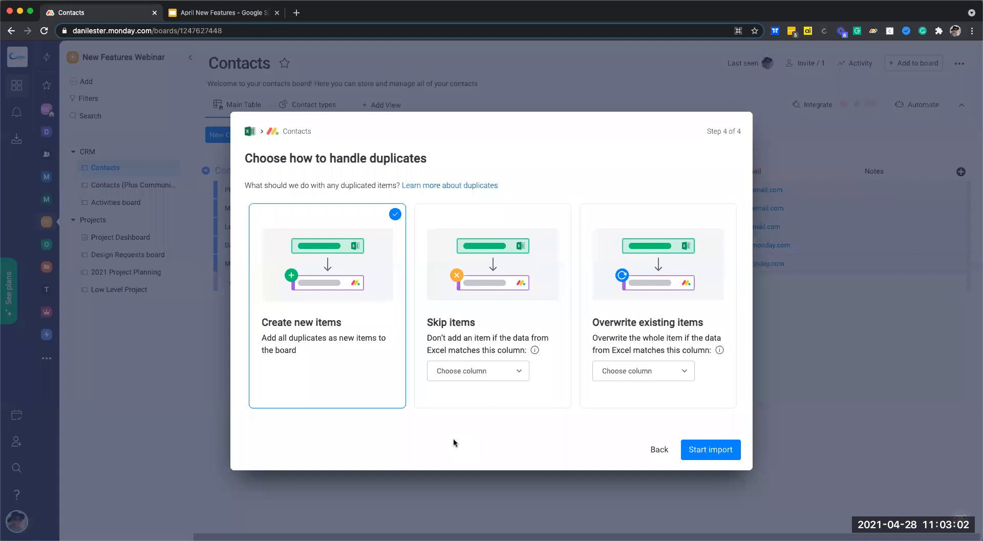
# Set duplicates to overwrite existing items when the Name column matches, and start the import
pyautogui.click(528, 315)
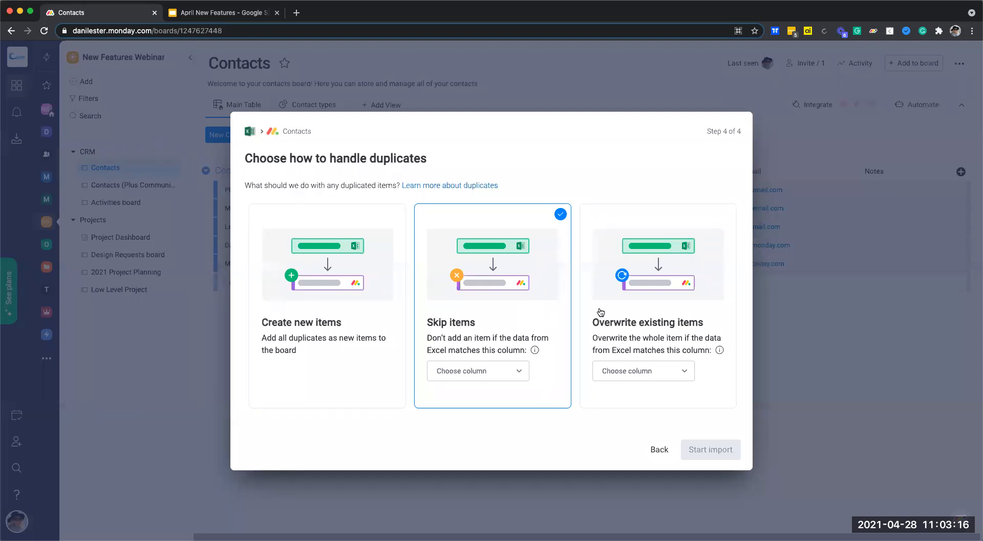
pyautogui.click(612, 320)
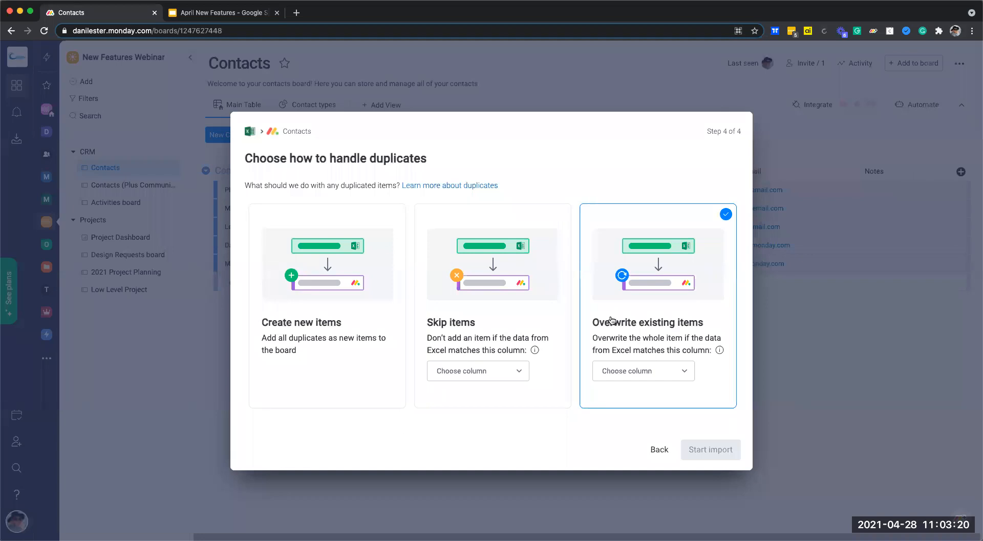
pyautogui.click(647, 375)
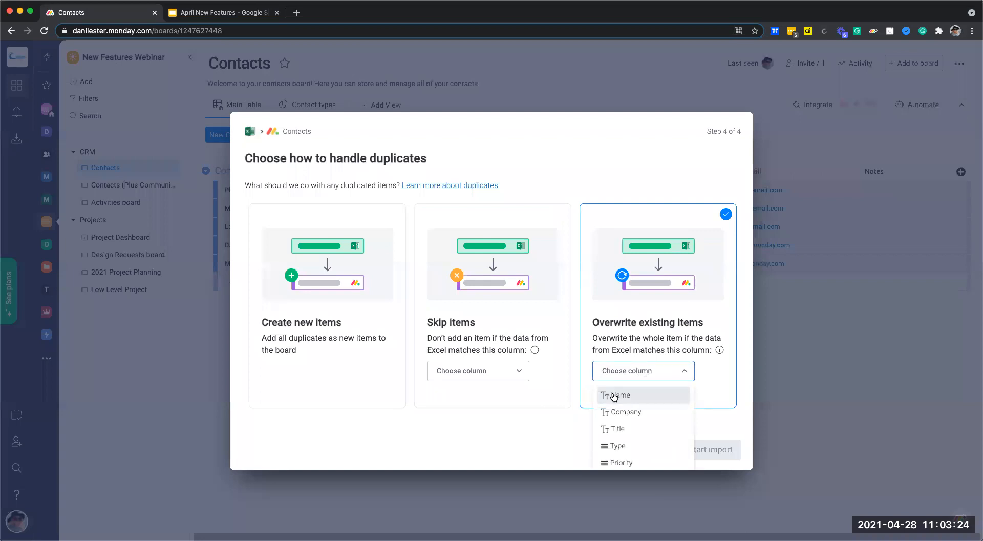
pyautogui.click(614, 396)
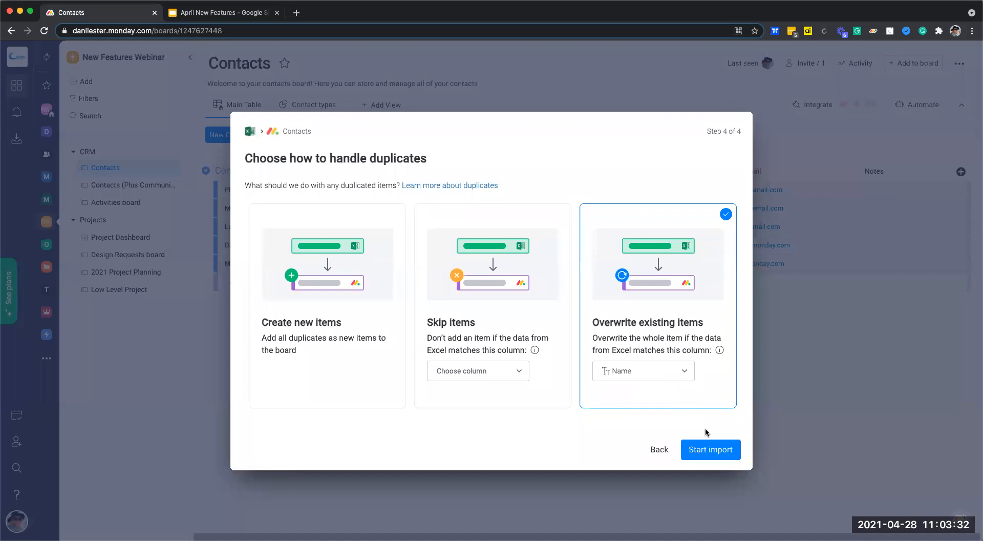
pyautogui.click(715, 454)
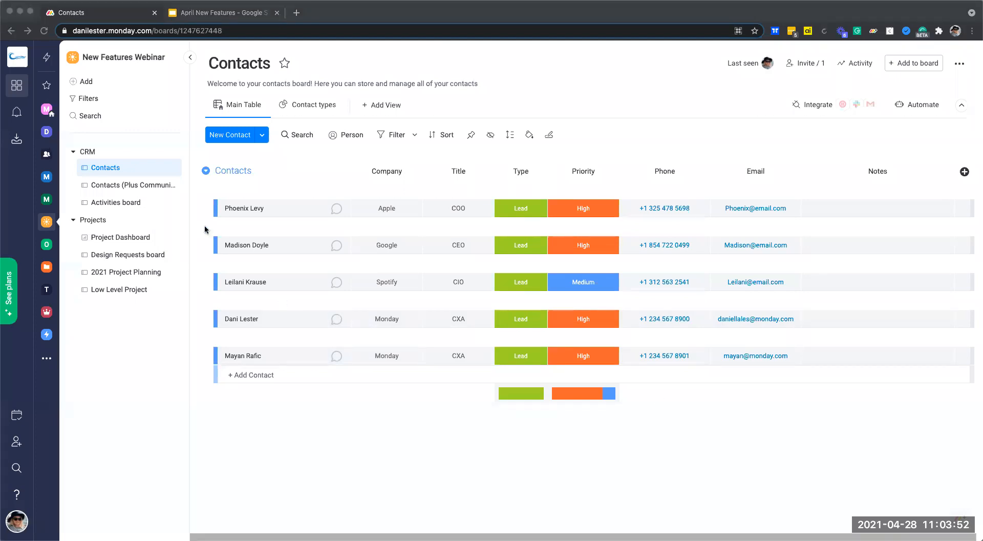
# Open the Contacts (Plus Communihub) board and view the CommuniHub app's page in the apps marketplace by searching "comm"
pyautogui.click(113, 186)
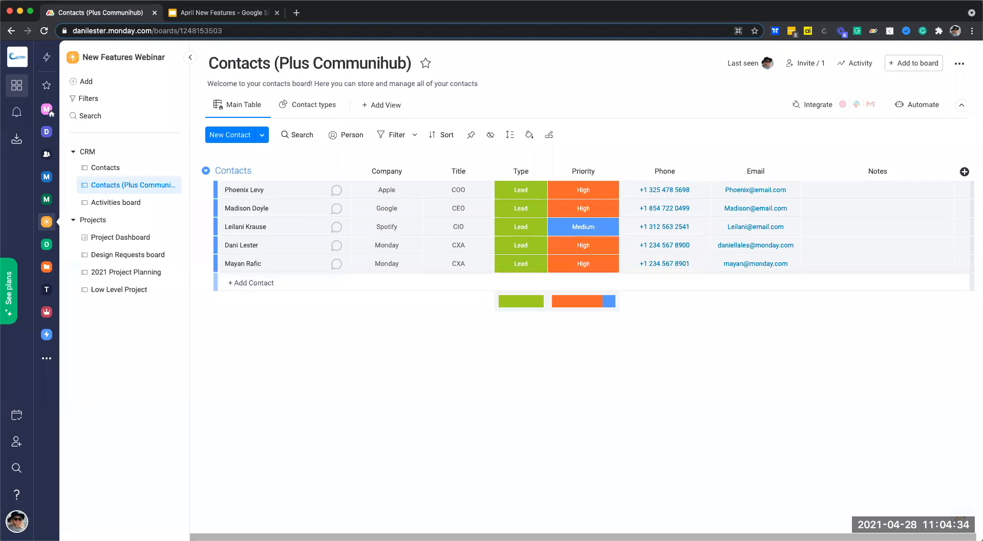
pyautogui.click(959, 63)
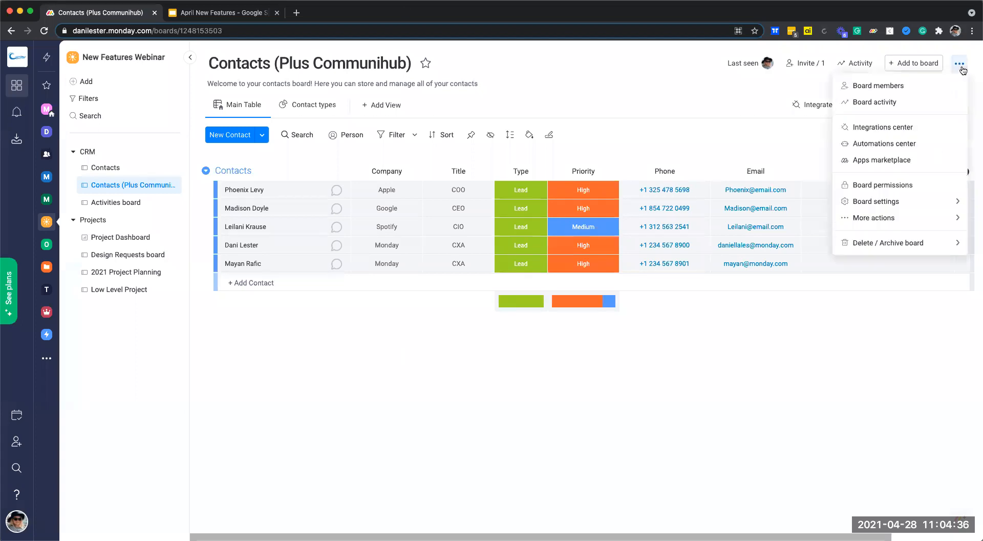
pyautogui.click(897, 163)
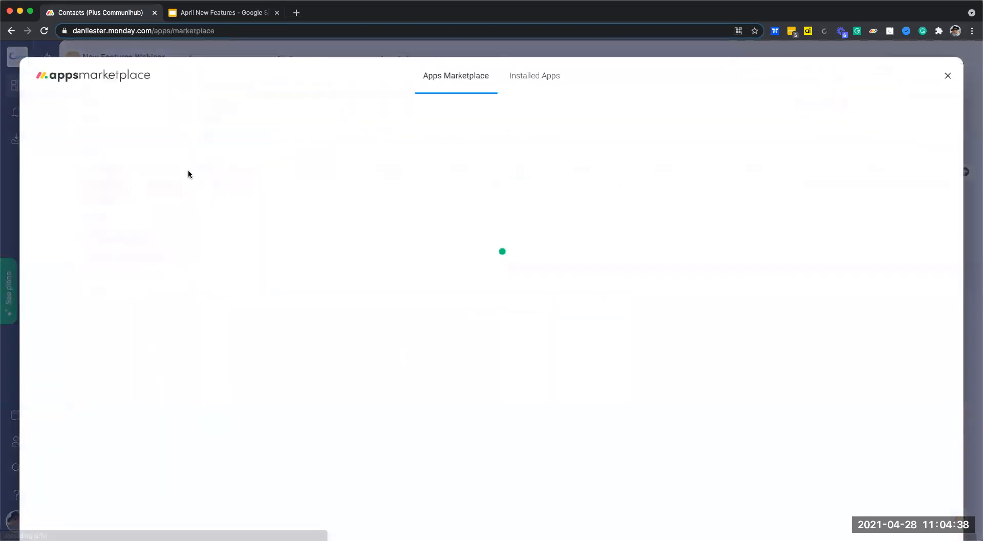
pyautogui.click(270, 305)
pyautogui.write('comm')
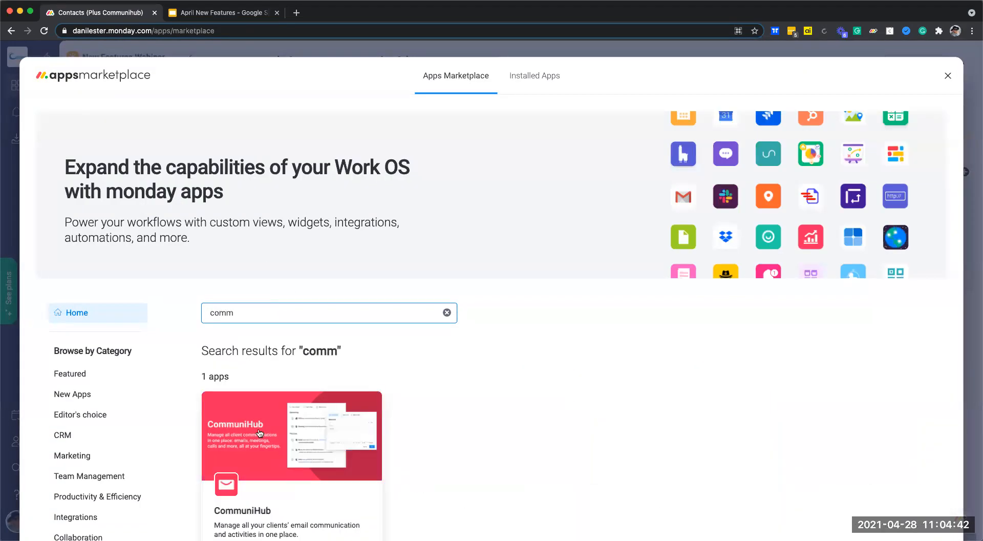
pyautogui.scroll(-3, 304, 493)
pyautogui.click(294, 363)
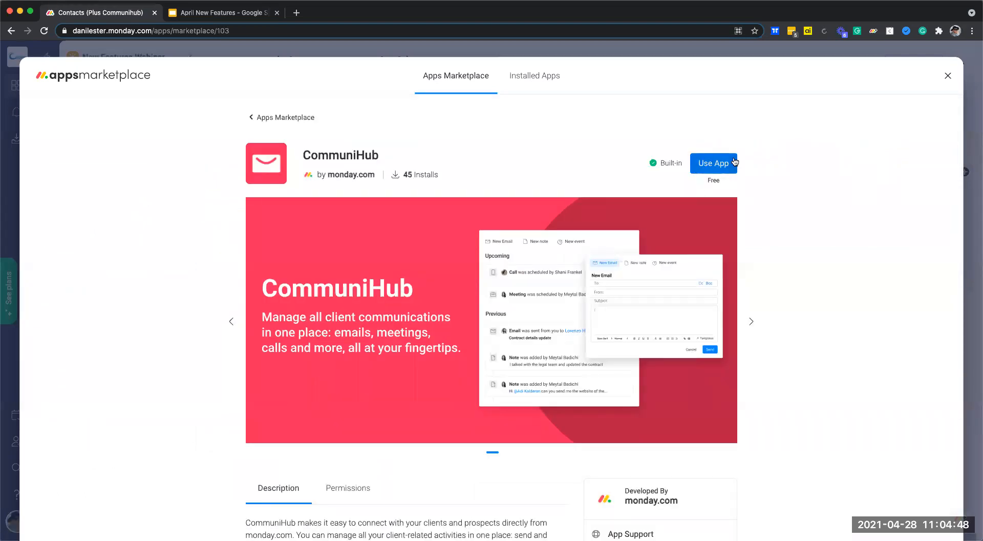
pyautogui.click(945, 77)
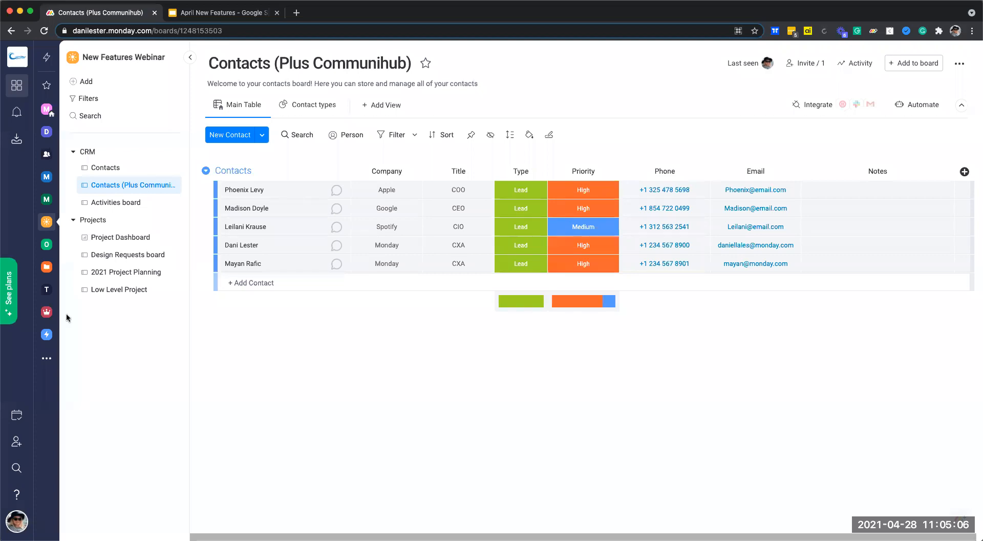
# Start a new CommuniHub email to the last contact in the list, choosing the other connected address as sender
pyautogui.click(337, 264)
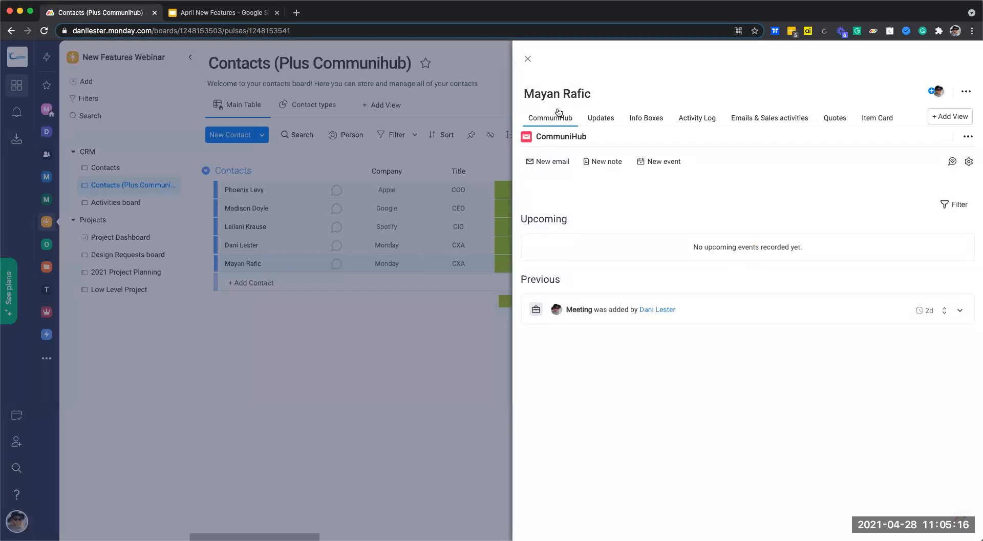
pyautogui.click(76, 304)
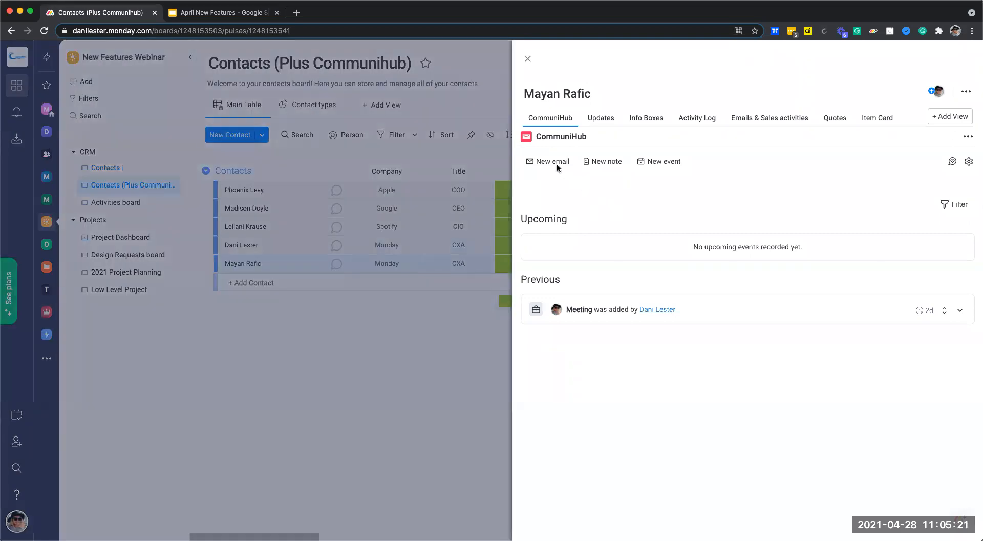
pyautogui.click(543, 163)
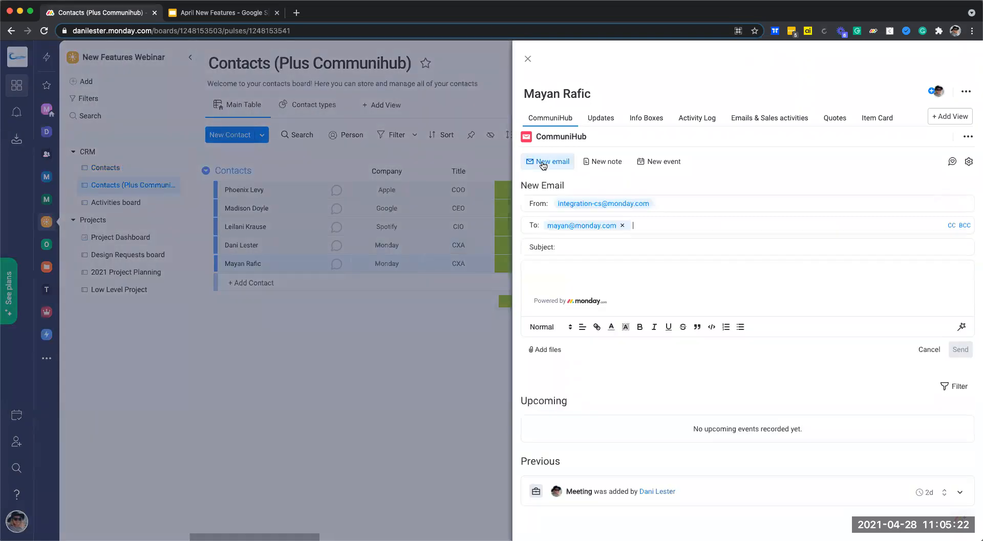
pyautogui.click(594, 205)
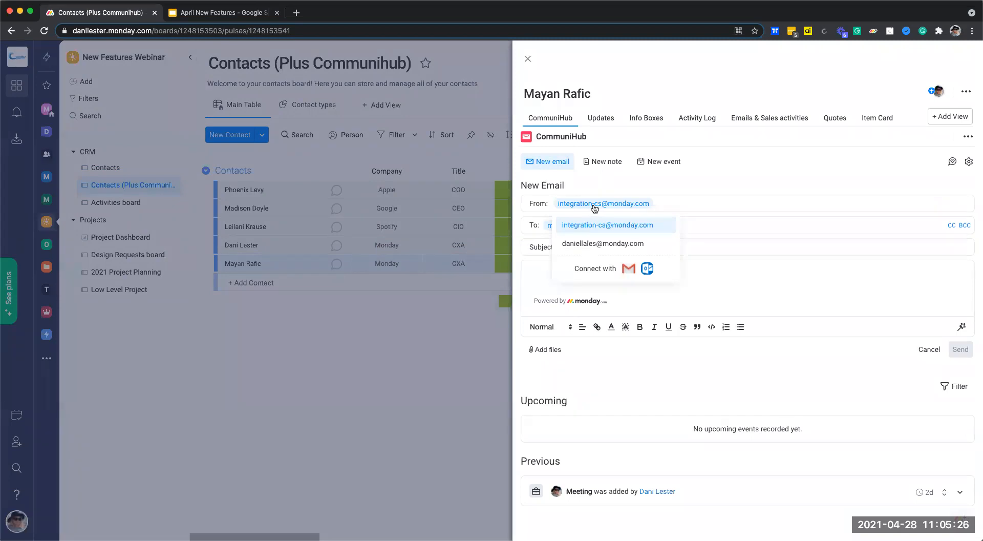
pyautogui.click(584, 244)
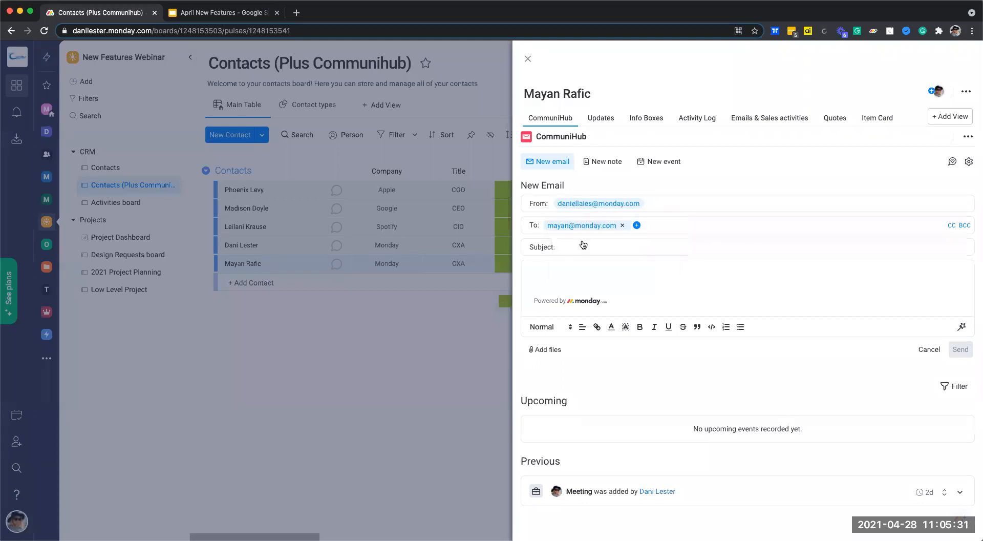
pyautogui.click(599, 208)
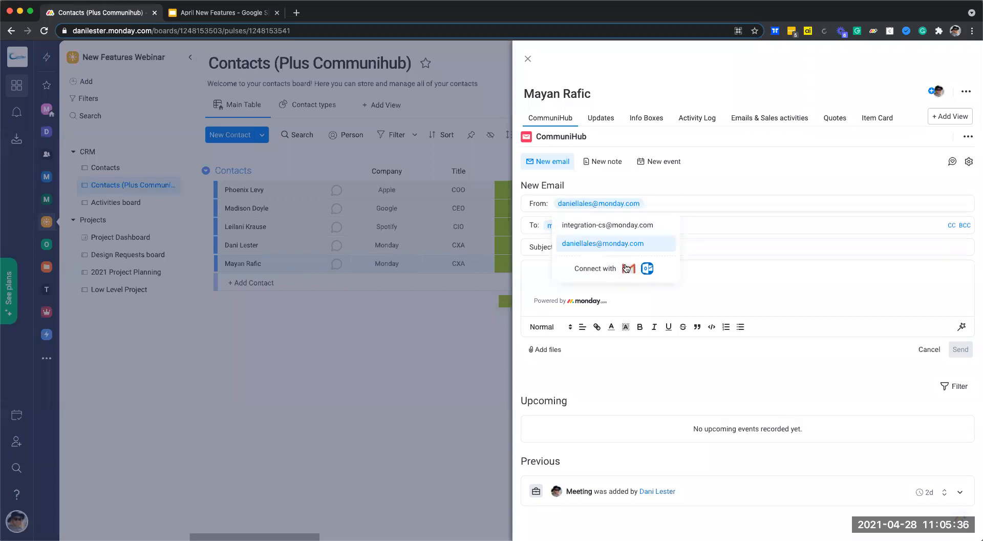
pyautogui.click(695, 191)
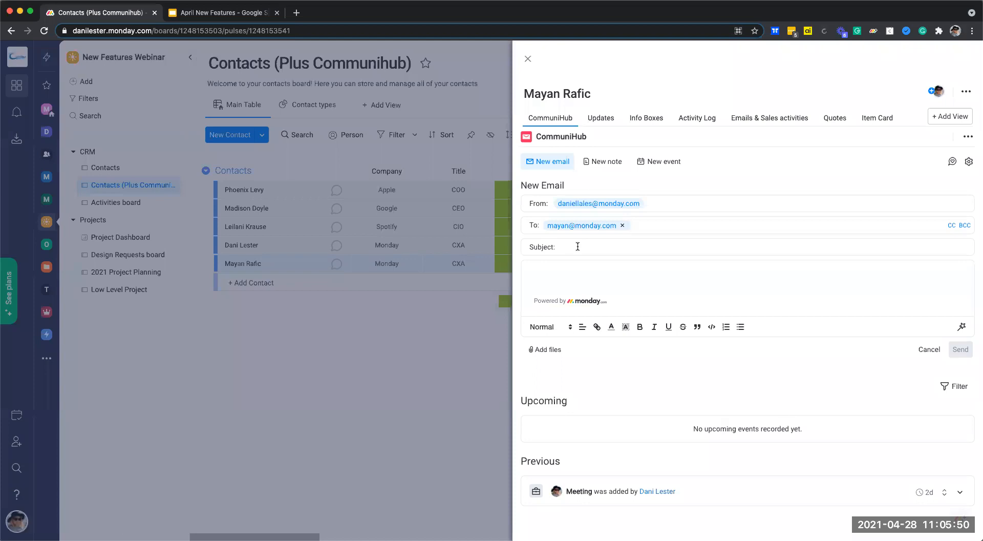
# Enter the subject "Hi!" and a short "Hey" greeting with the contact's first name, and send the email
pyautogui.write('Hi!')
pyautogui.click(576, 277)
pyautogui.write('Hey Mayan!')
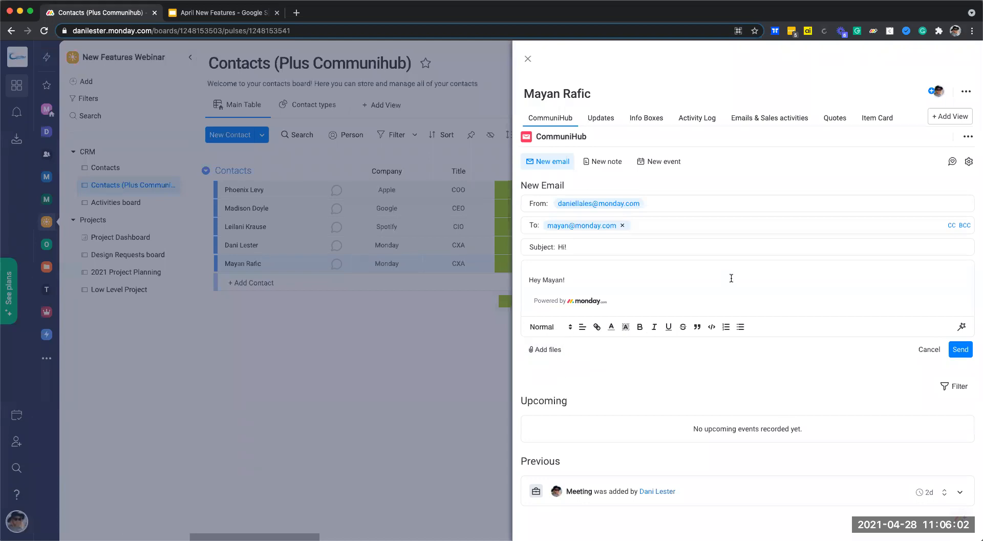
pyautogui.click(961, 350)
# Expand the sent email in the contact's Previous timeline and check its content and opened status
pyautogui.scroll(-2, 607, 385)
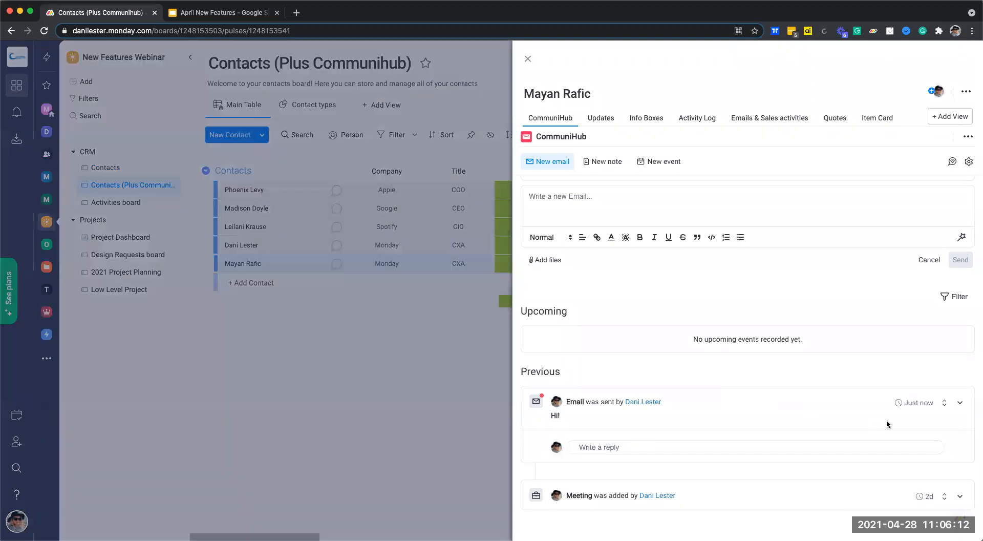
pyautogui.click(960, 403)
pyautogui.click(958, 403)
pyautogui.click(945, 403)
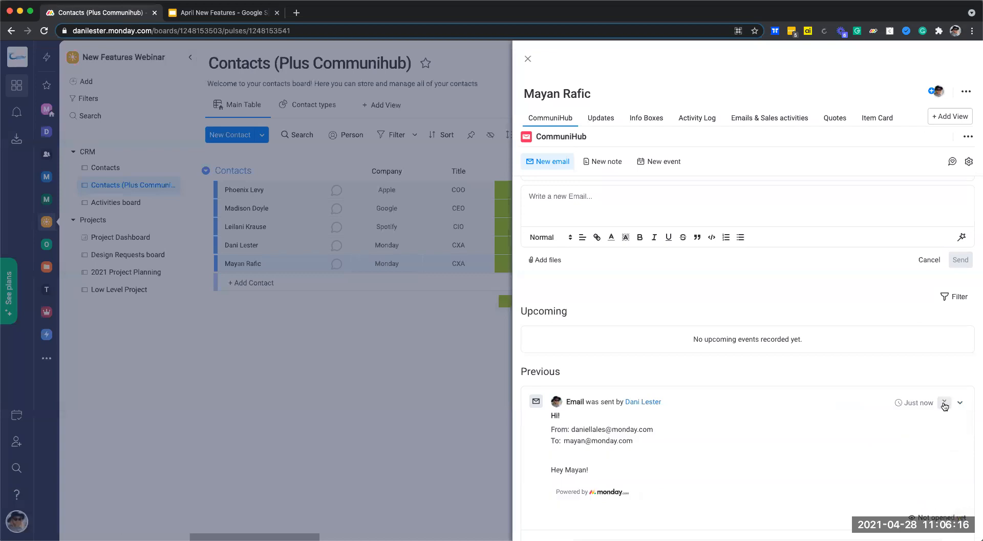
pyautogui.scroll(-2, 612, 402)
pyautogui.scroll(-1, 612, 398)
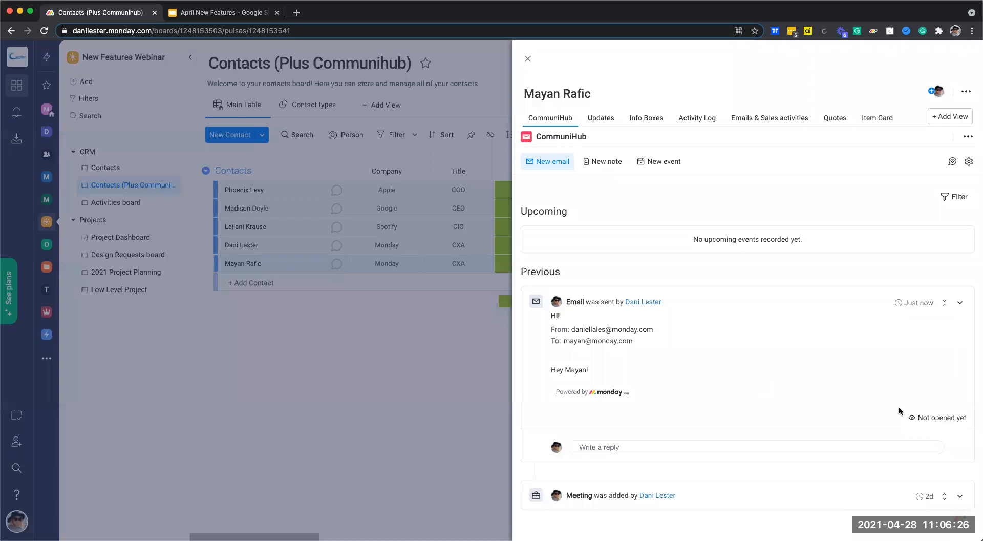
pyautogui.moveTo(973, 420); pyautogui.dragTo(921, 418)
pyautogui.click(896, 391)
# Start another new email to the same contact, choosing the other connected address as sender
pyautogui.click(544, 161)
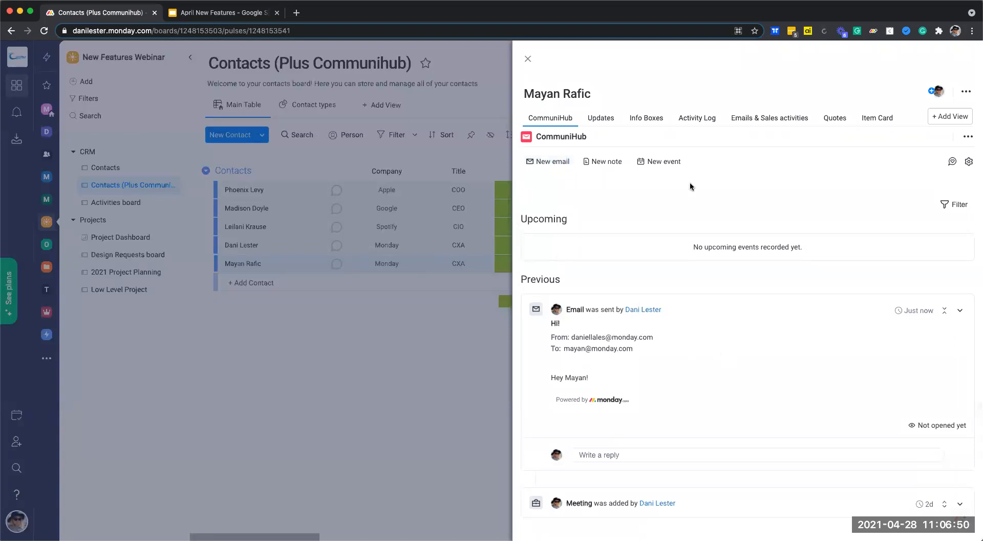
pyautogui.click(602, 161)
pyautogui.click(566, 164)
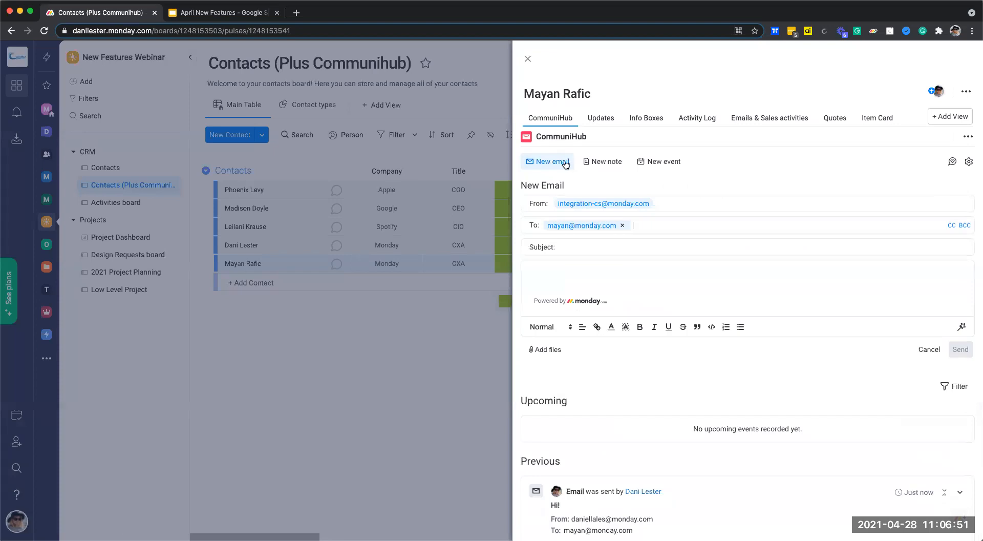
pyautogui.click(594, 203)
pyautogui.click(588, 245)
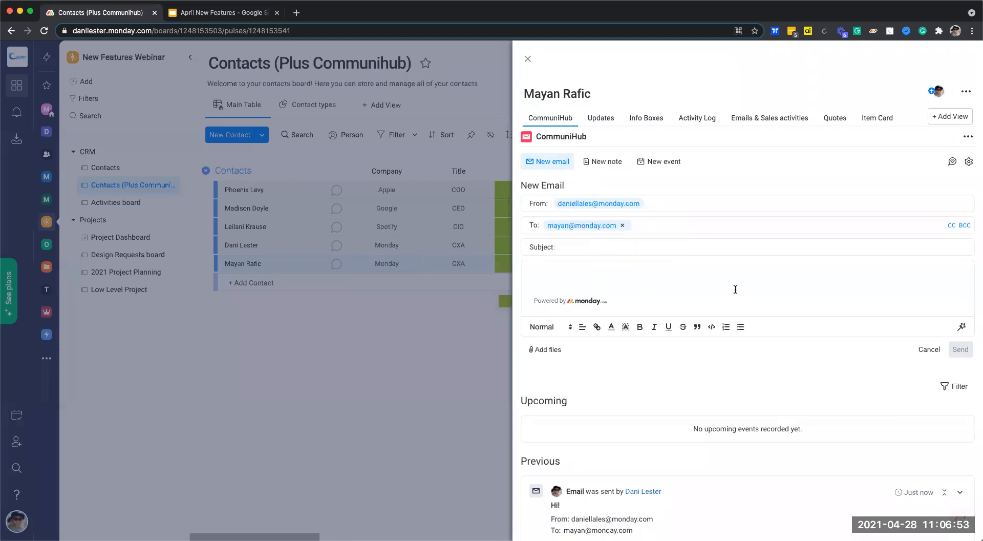
# Insert the Call Request template into the email body
pyautogui.click(963, 327)
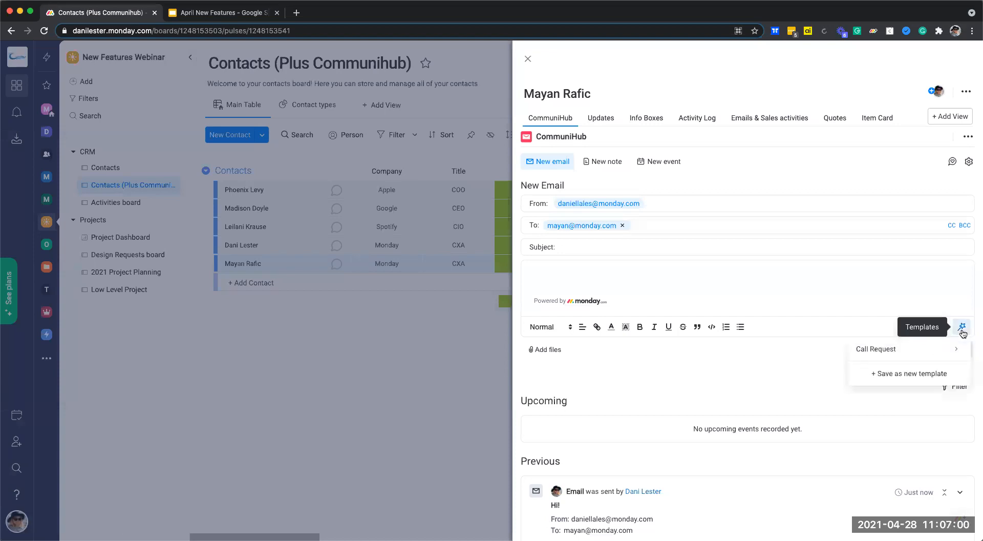
pyautogui.moveTo(893, 347)
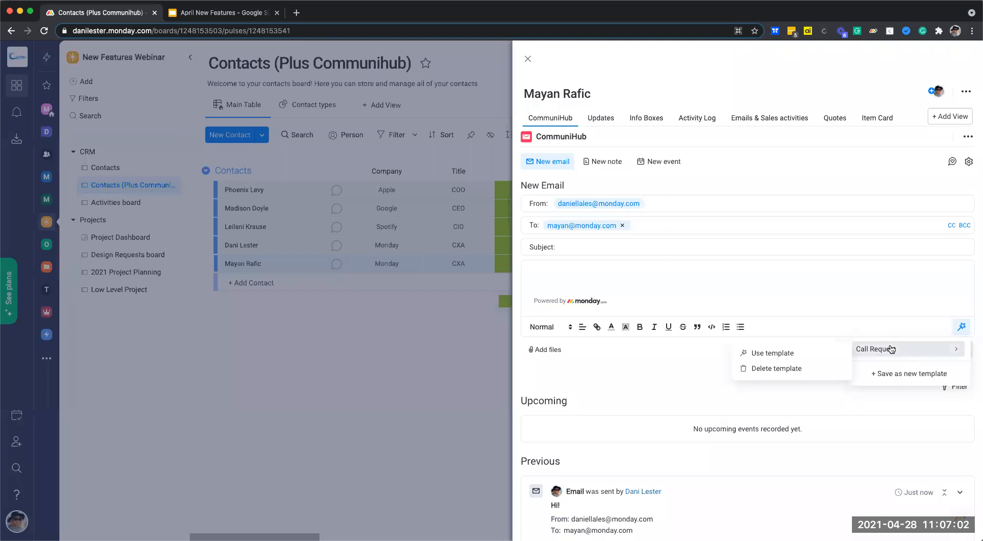
pyautogui.click(779, 355)
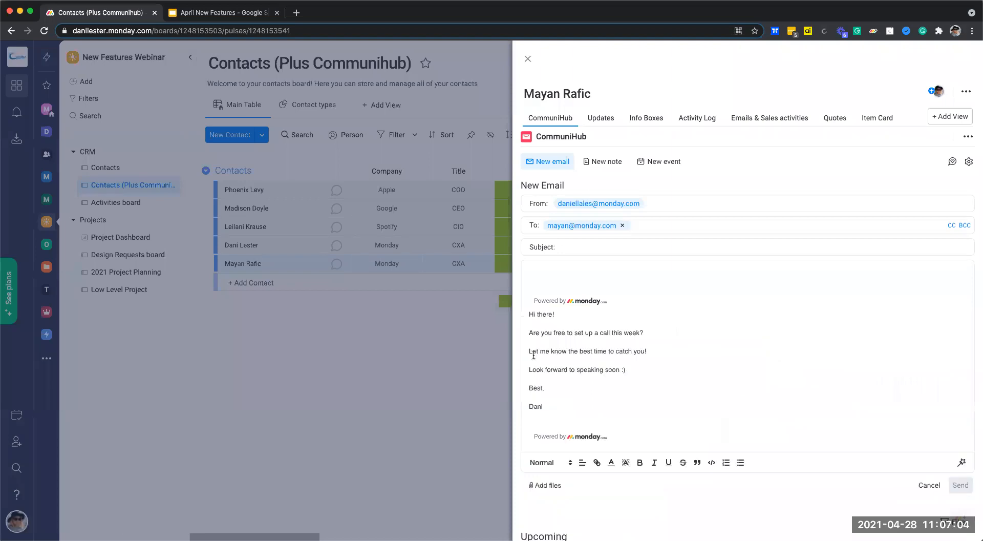
# Delete the extra monday.com branding line above the template and clear the template text from the email body
pyautogui.moveTo(615, 302); pyautogui.dragTo(493, 280)
pyautogui.press('BackSpace')
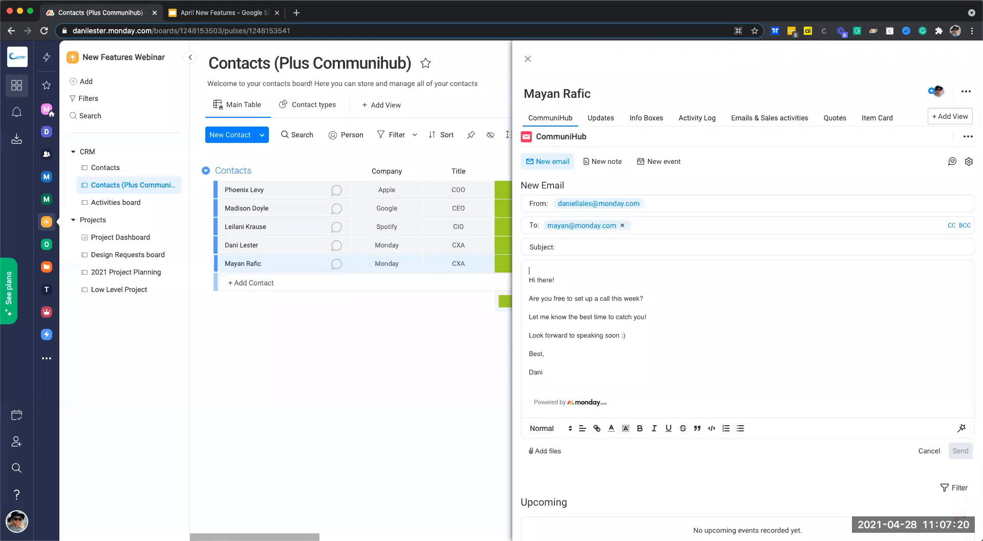
pyautogui.scroll(-2, 673, 340)
pyautogui.scroll(2, 673, 340)
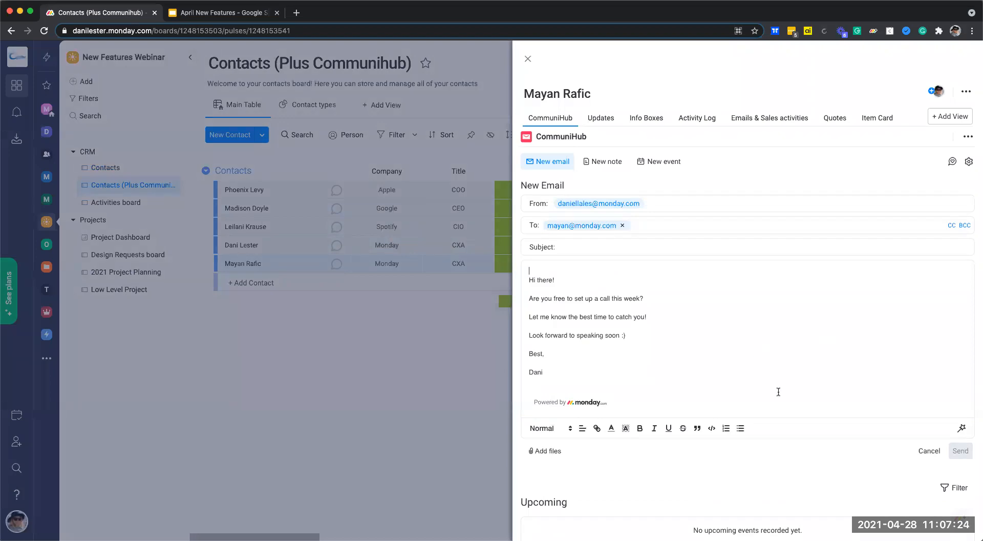
pyautogui.moveTo(563, 368)
pyautogui.mouseDown()
pyautogui.moveTo(523, 301)
pyautogui.moveTo(524, 268)
pyautogui.mouseUp()
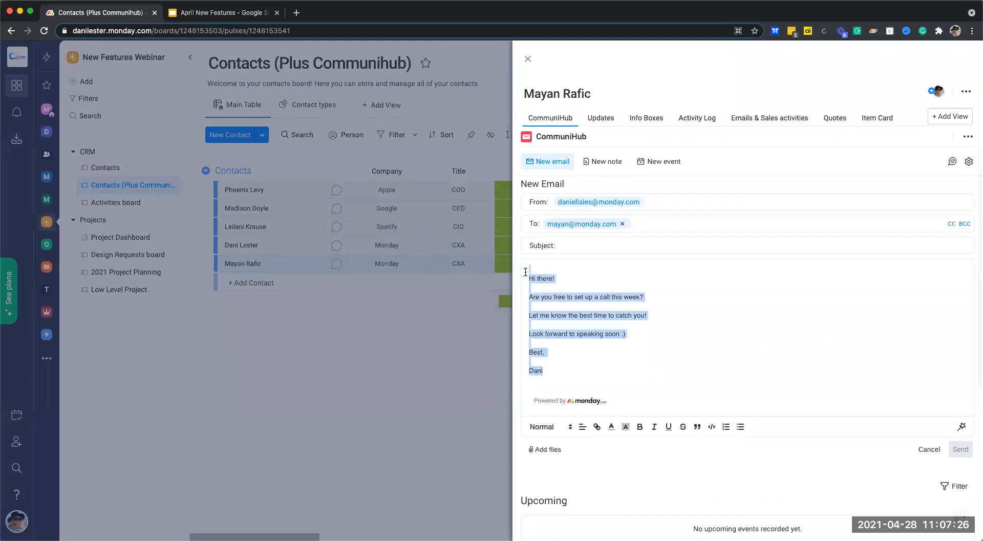
pyautogui.press('BackSpace')
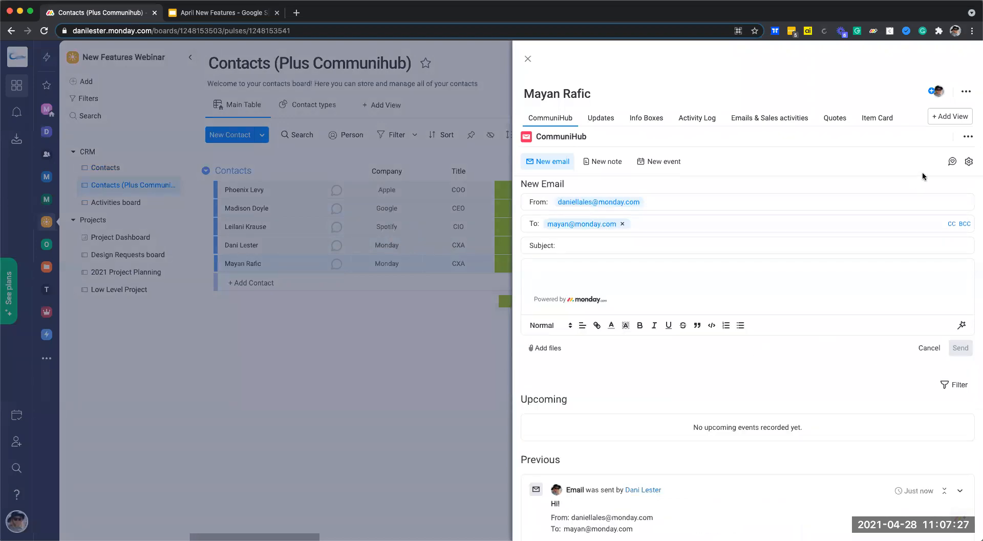
# Open CommuniHub's email settings and view the sections on tracking outgoing emails and on automations and notifications
pyautogui.click(969, 161)
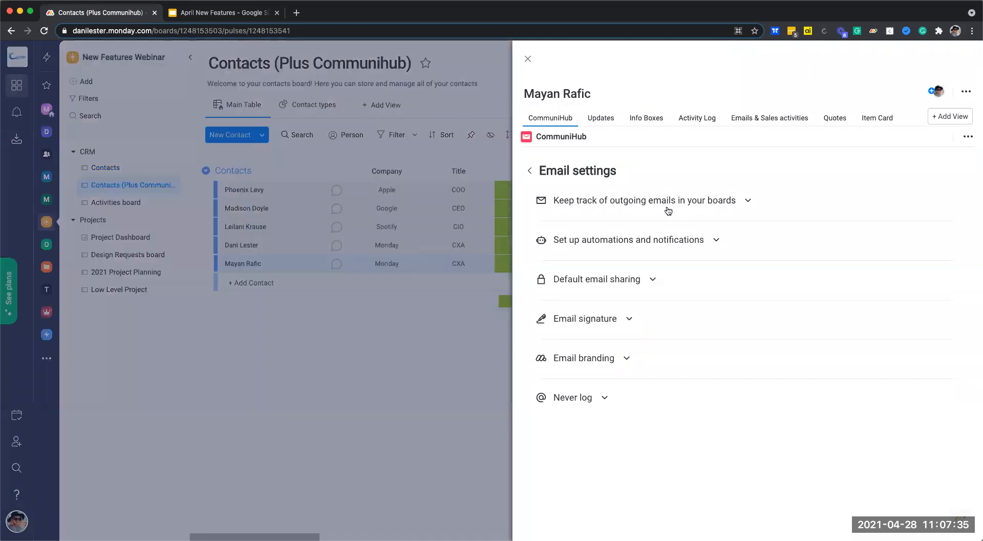
pyautogui.click(668, 210)
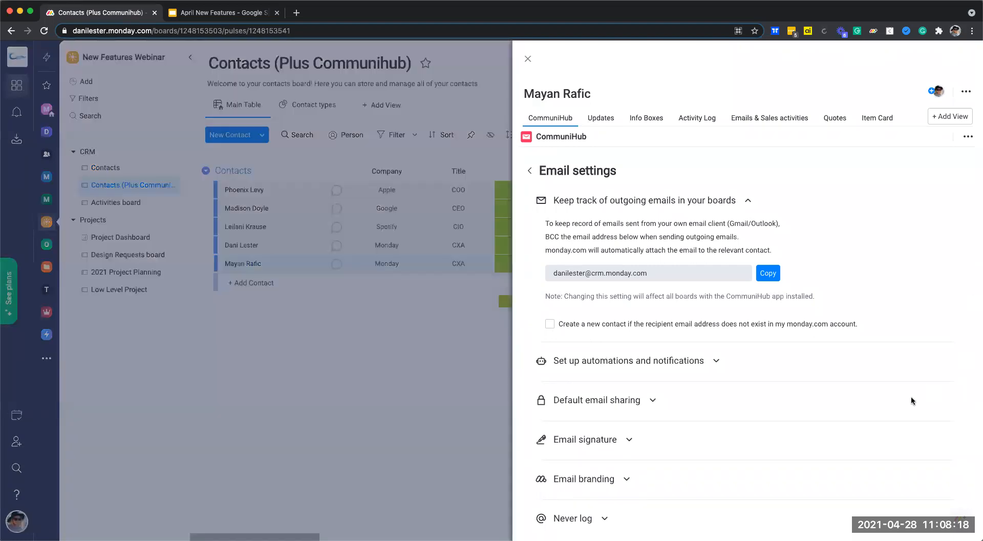
pyautogui.click(670, 369)
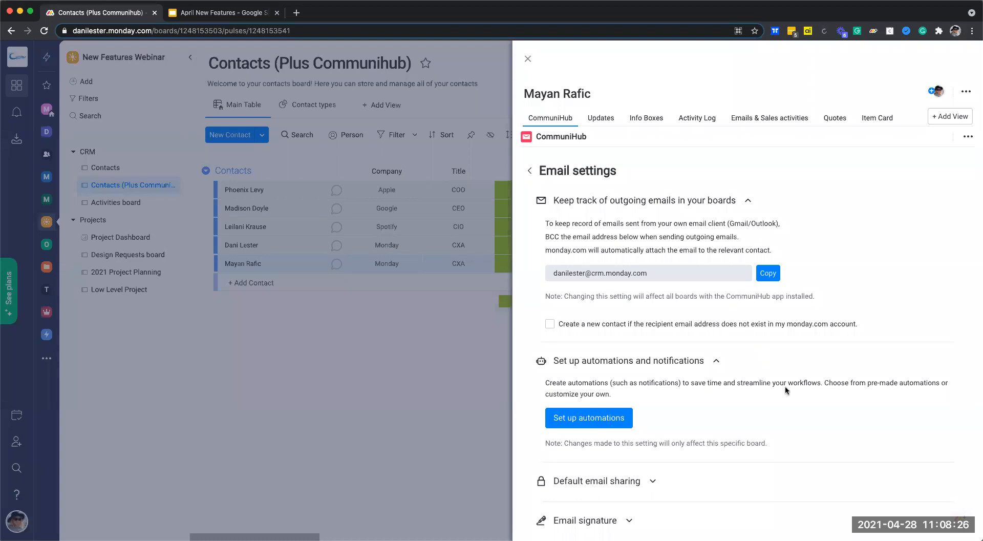
# Set up a CommuniHub automation from the recipe that starts time tracking when a new email arrives, using the Email column
pyautogui.click(612, 420)
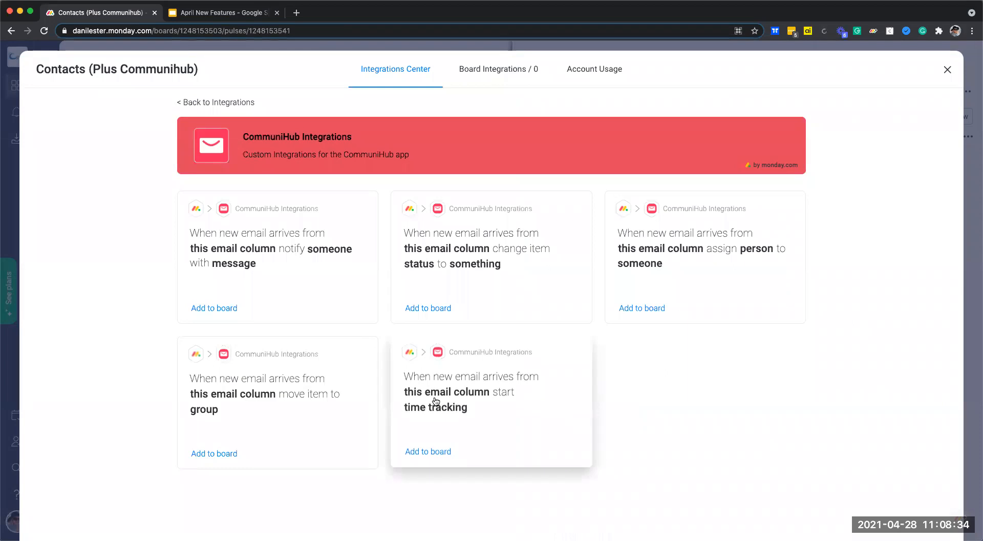
pyautogui.click(506, 425)
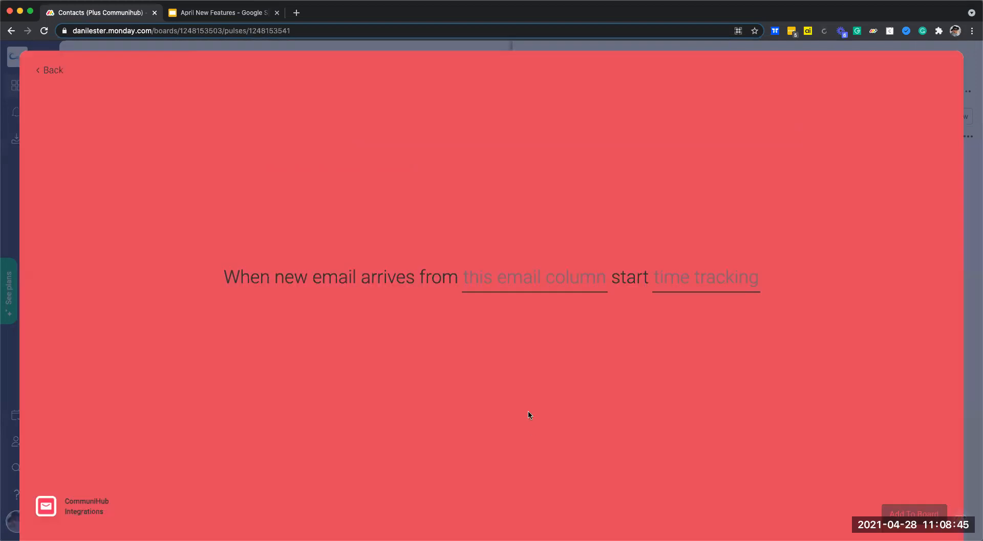
pyautogui.click(514, 283)
pyautogui.click(492, 326)
pyautogui.click(638, 284)
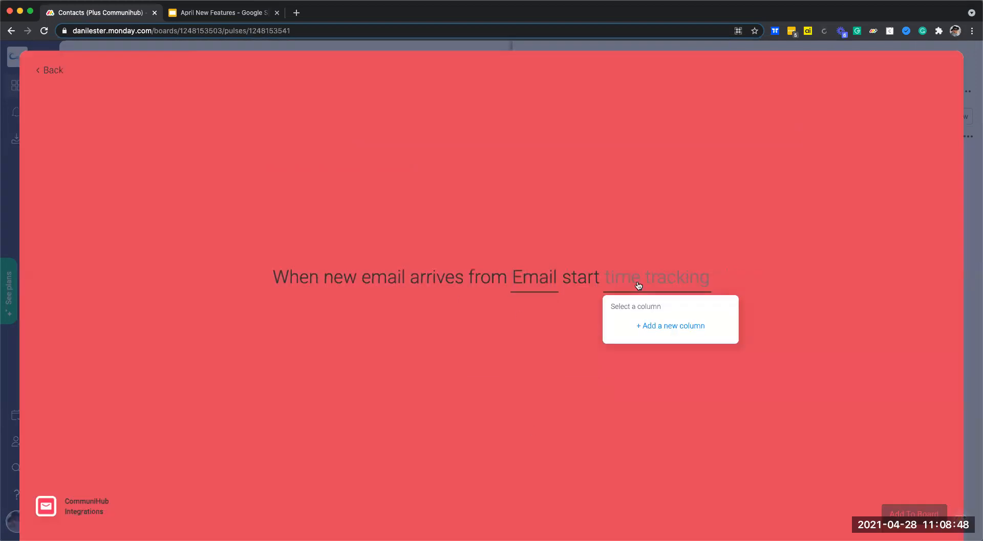
# Complete the recipe with a new Time Tracking column and add the integration to the board
pyautogui.click(688, 328)
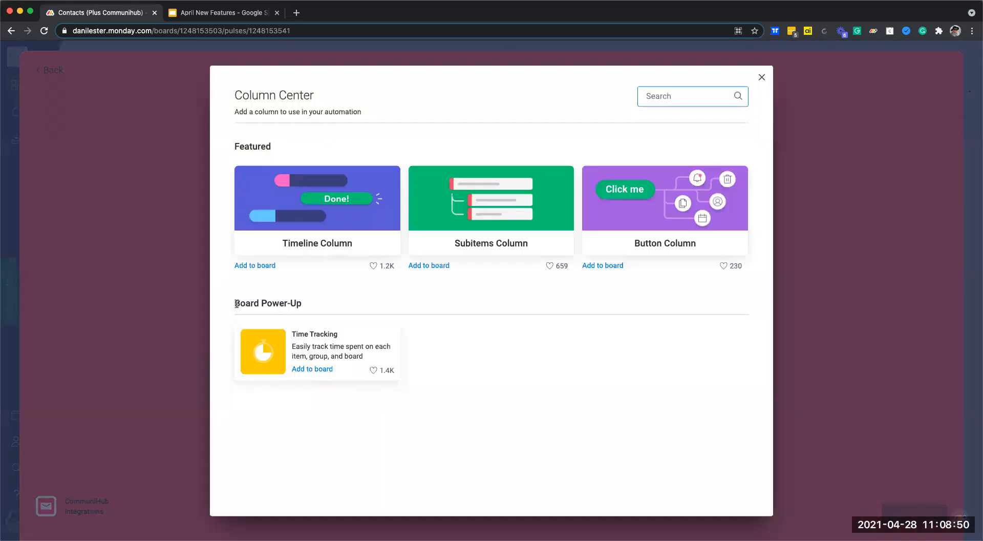
pyautogui.click(355, 352)
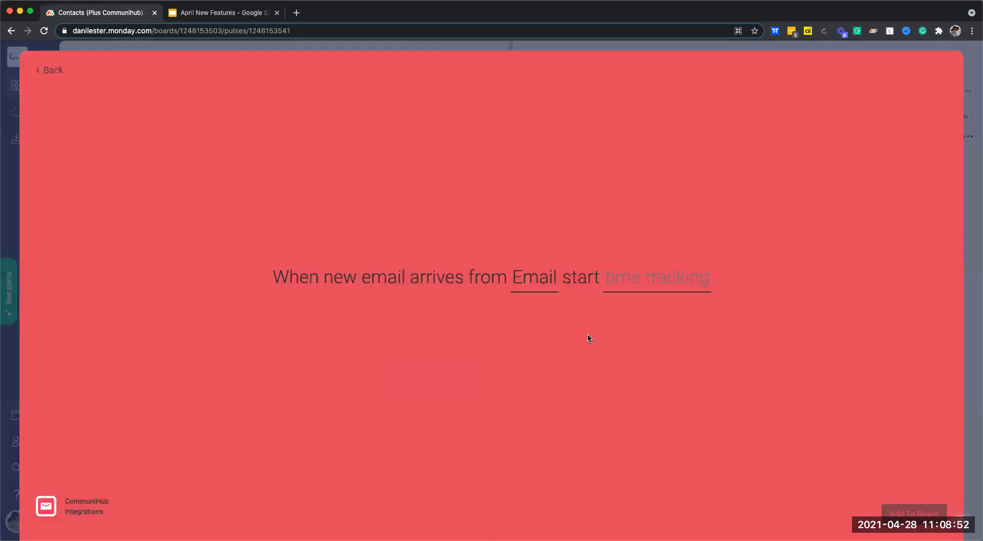
pyautogui.click(636, 285)
pyautogui.click(668, 325)
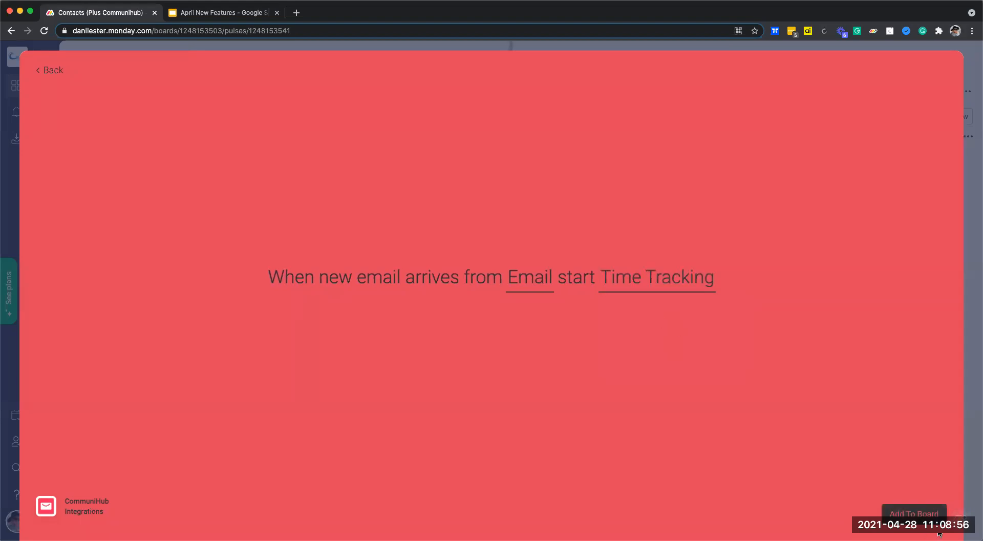
pyautogui.click(914, 515)
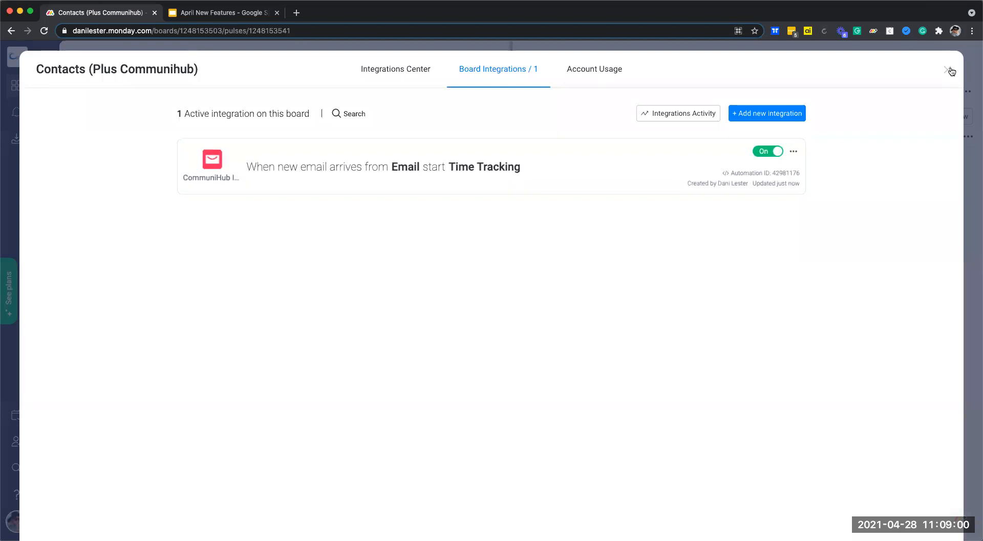
pyautogui.press('Escape')
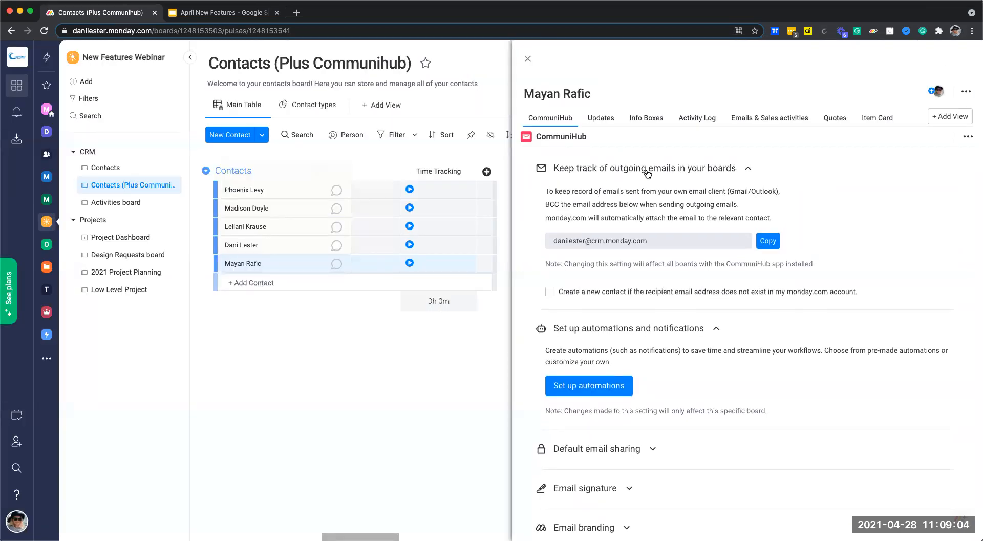
# Open the email signature editor in the email settings and view its options for always showing the signature
pyautogui.scroll(-3, 643, 277)
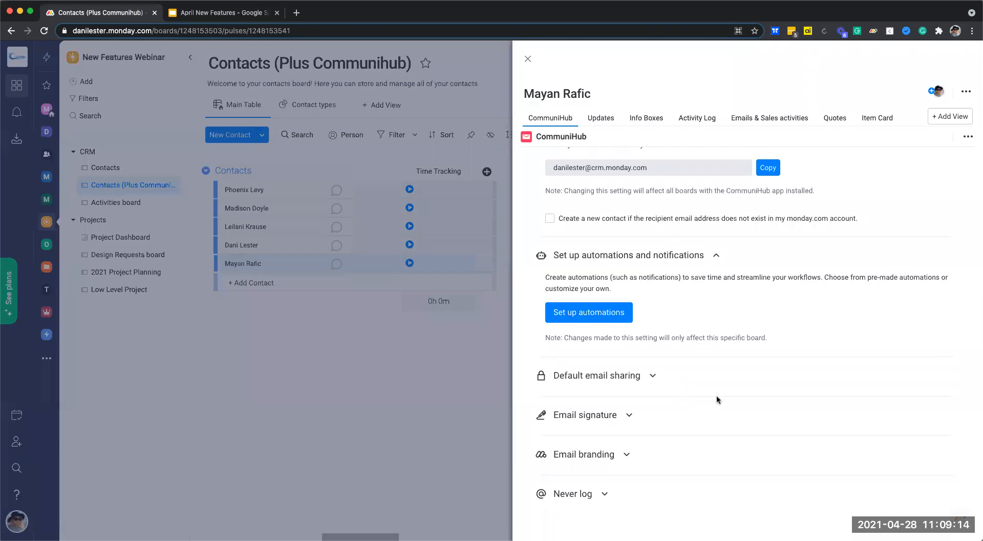
pyautogui.click(611, 417)
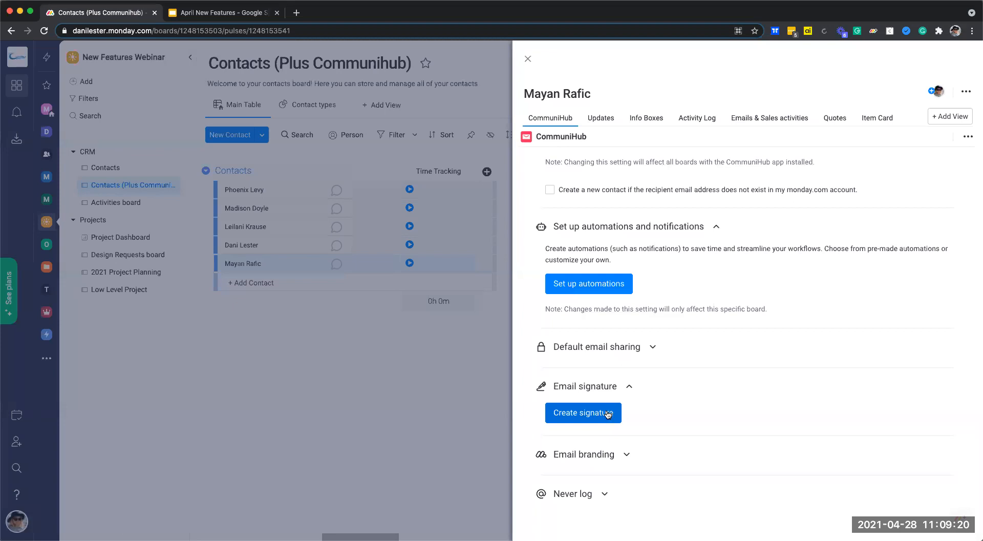
pyautogui.click(609, 414)
pyautogui.scroll(-3, 606, 359)
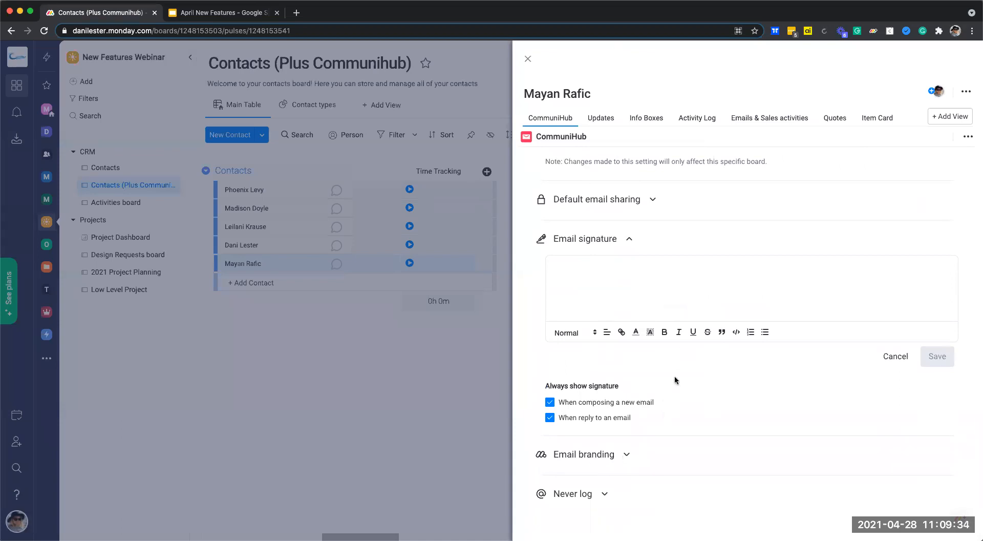
# View the email branding option for removing monday.com branding, and collapse the email signature section
pyautogui.click(621, 453)
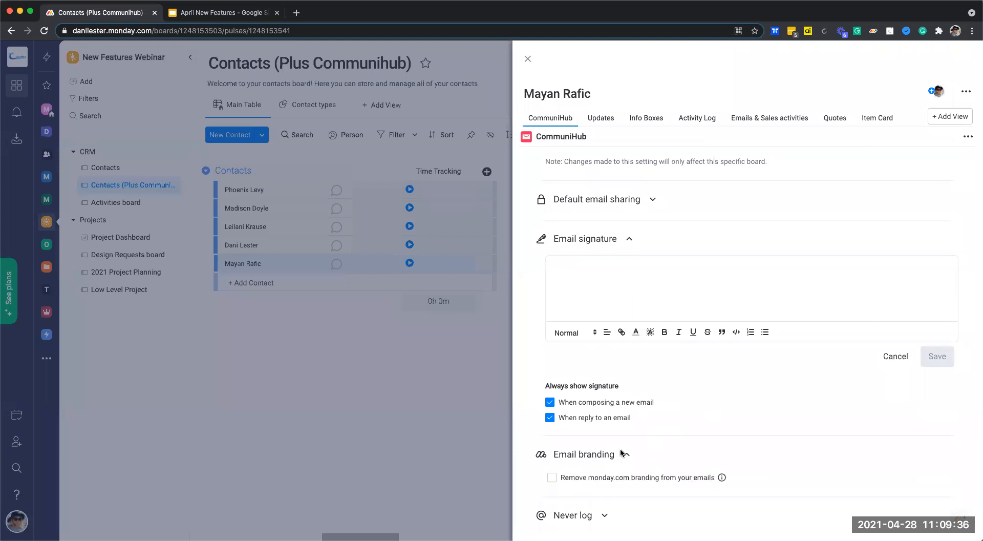
pyautogui.scroll(-1, 635, 438)
pyautogui.moveTo(721, 456)
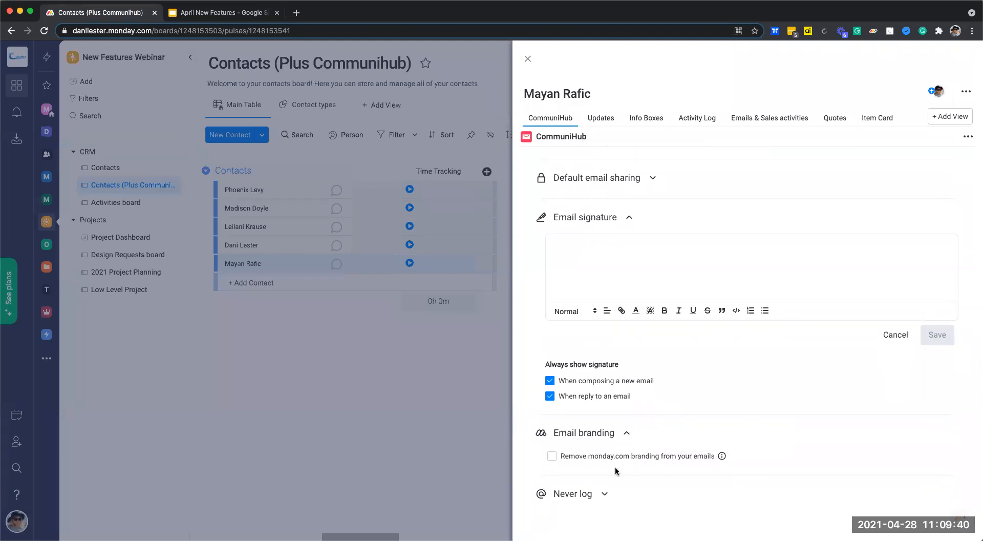
pyautogui.scroll(2, 610, 442)
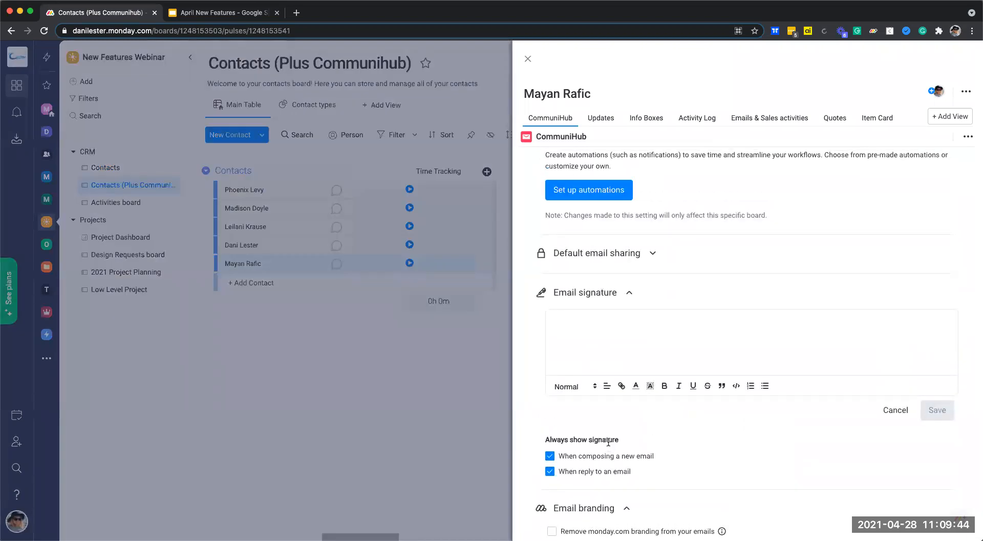
pyautogui.click(629, 293)
pyautogui.scroll(3, 639, 211)
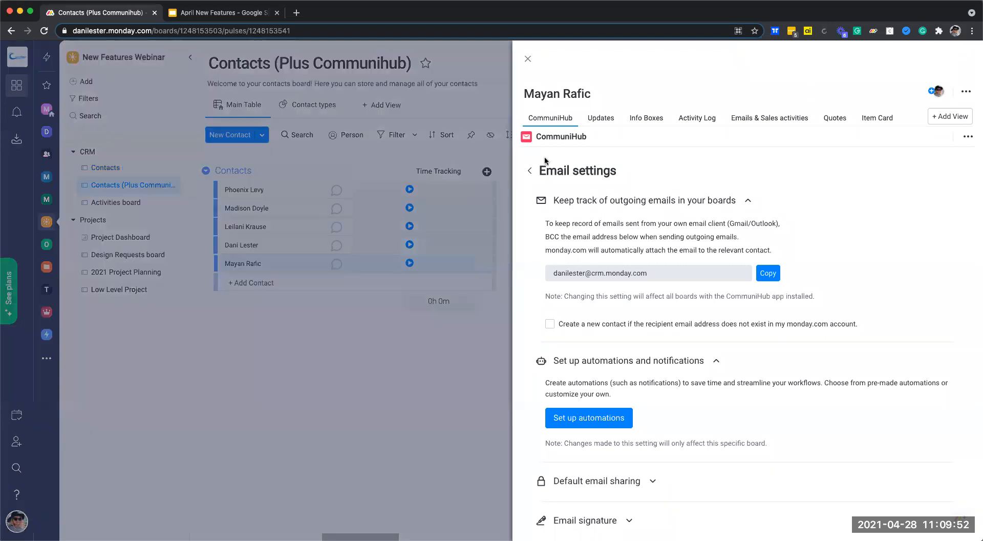
# Leave the email settings and start a new Phone call event for the contact, dated April 30, 2021
pyautogui.click(530, 172)
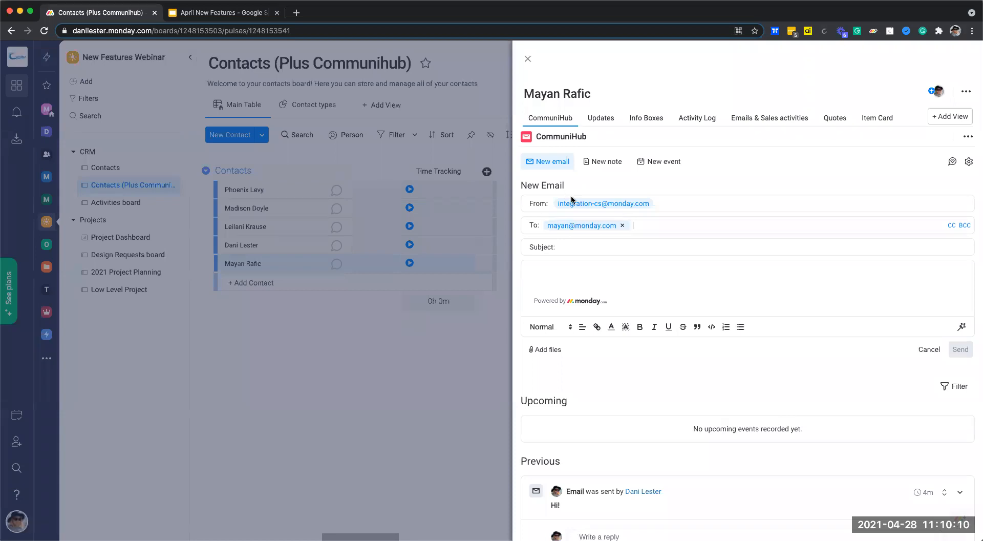
pyautogui.click(665, 162)
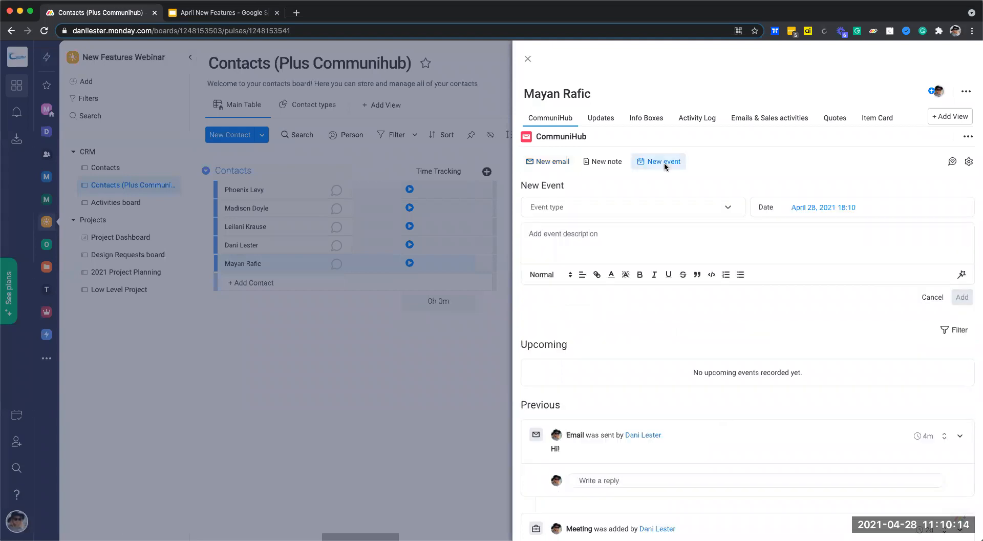
pyautogui.click(628, 201)
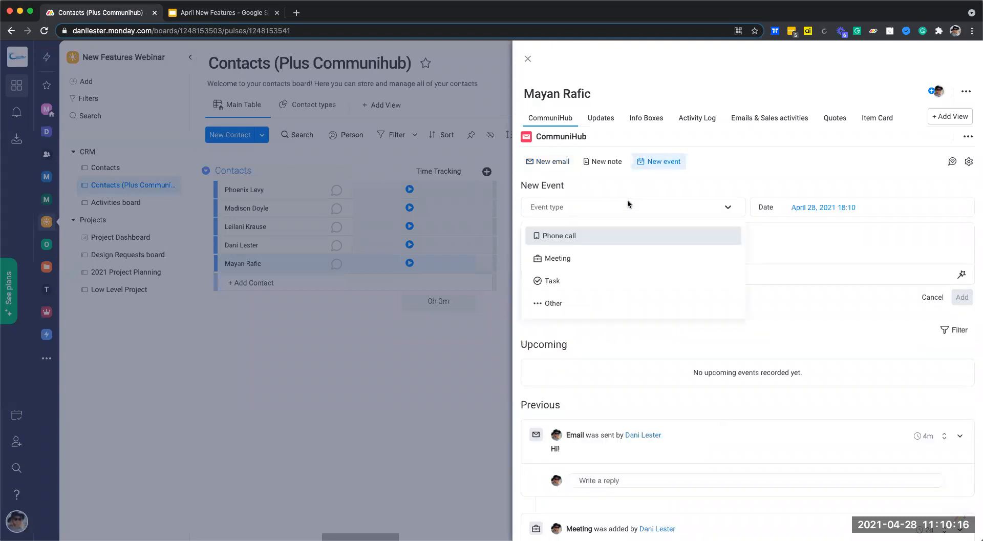
pyautogui.click(588, 238)
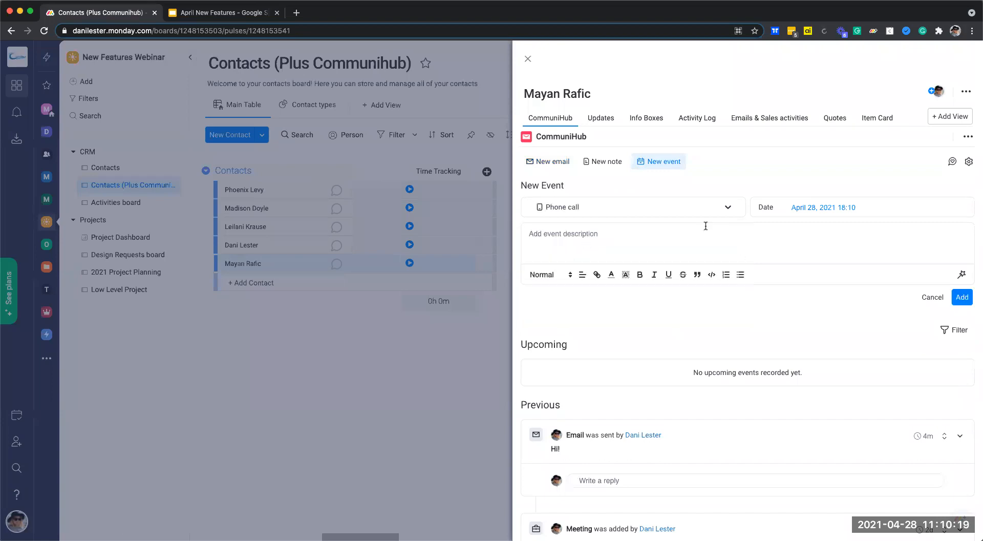
pyautogui.click(806, 209)
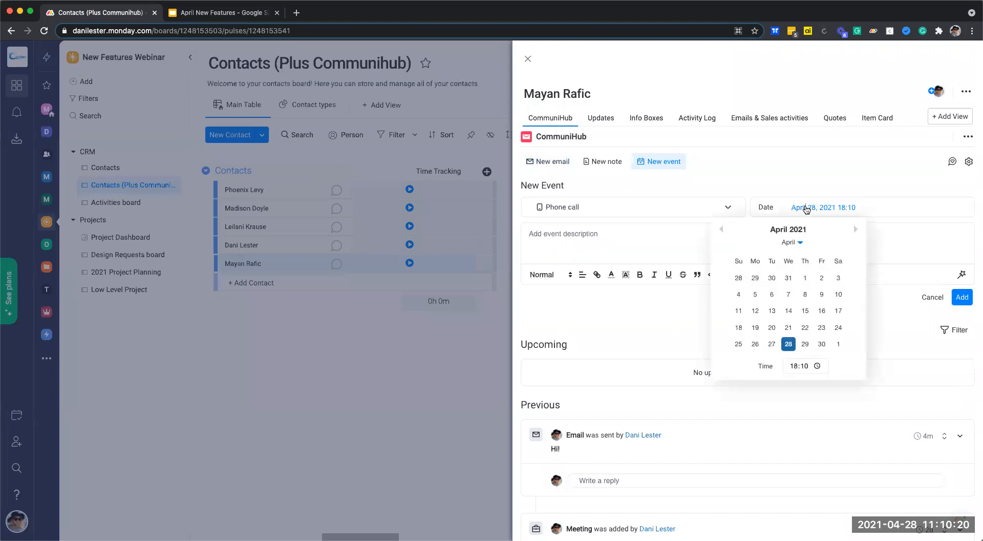
pyautogui.click(821, 343)
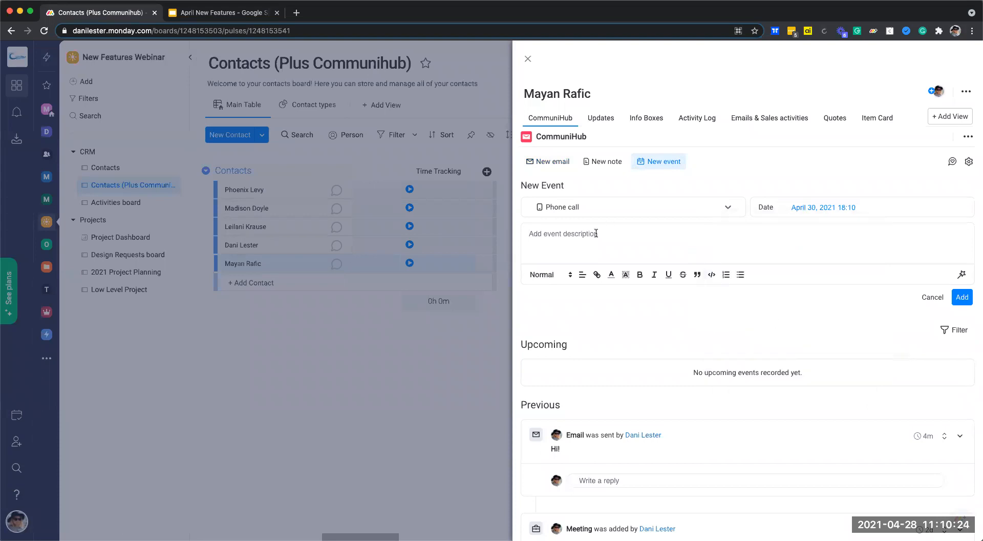
# Describe the event as a quick catch up call with the contact, keep the Phone call type, and add it
pyautogui.write('Quick catch up call with Mayan')
pyautogui.click(637, 214)
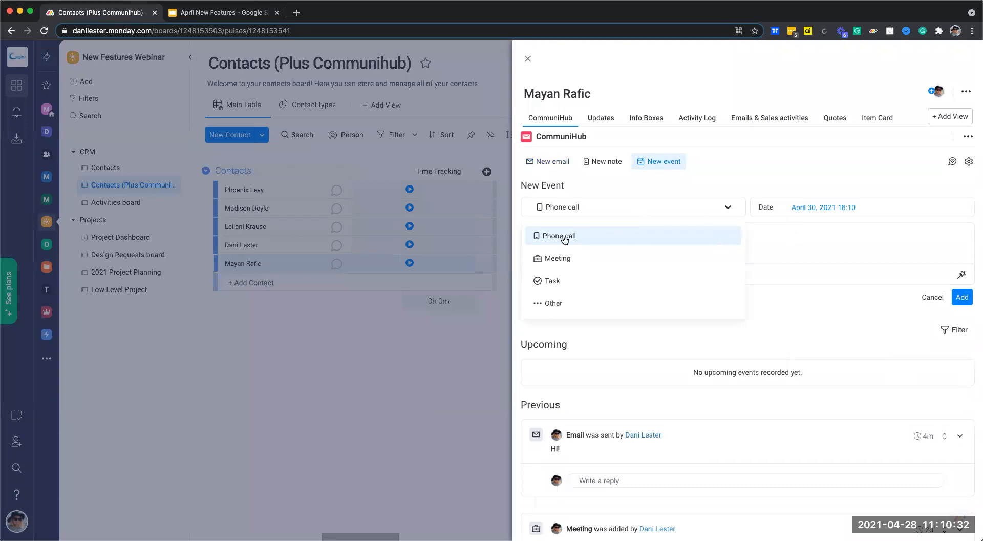
pyautogui.click(859, 231)
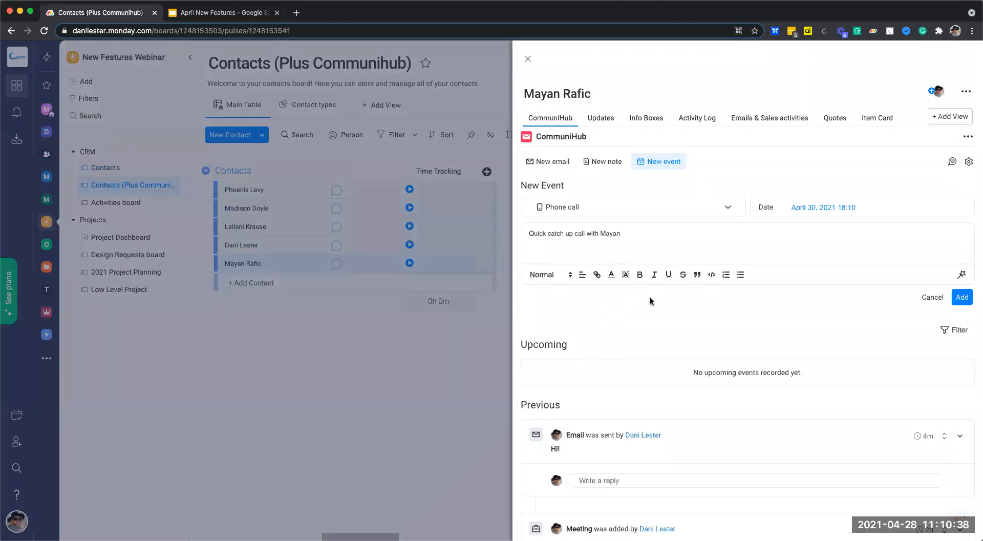
pyautogui.click(966, 298)
pyautogui.scroll(-1, 698, 274)
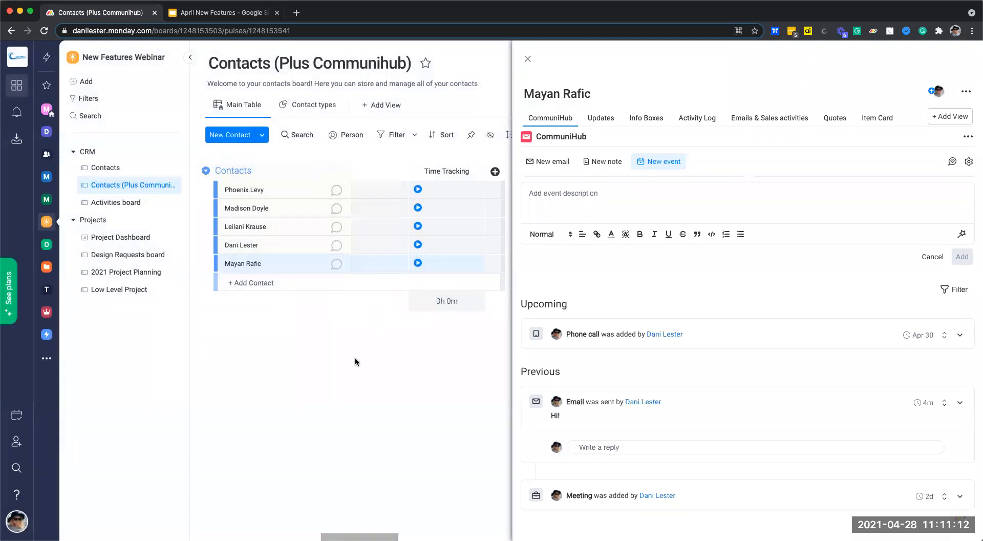
# View the captured activities on the Activities board, and reopen the same contact from the Contacts (Plus Communihub) board
pyautogui.click(120, 204)
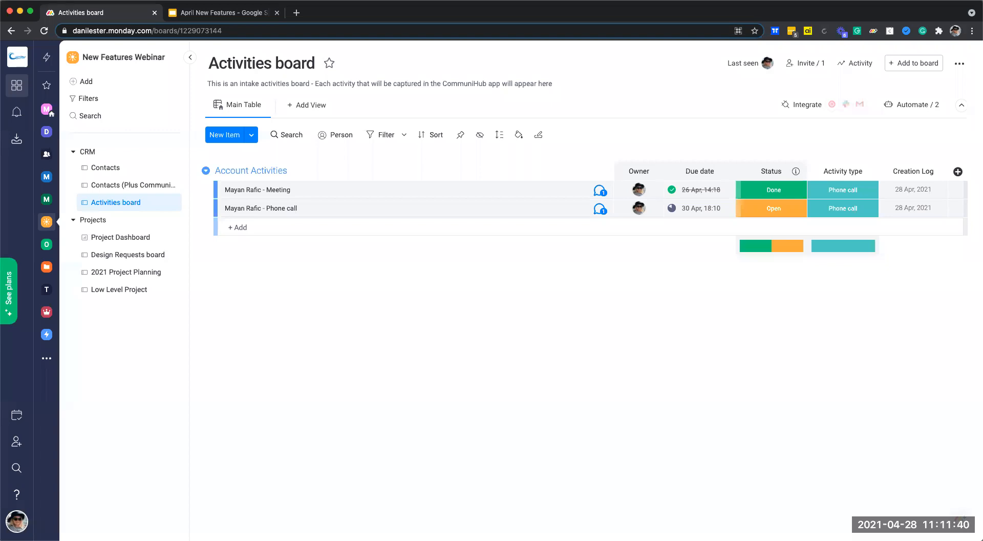
pyautogui.click(117, 186)
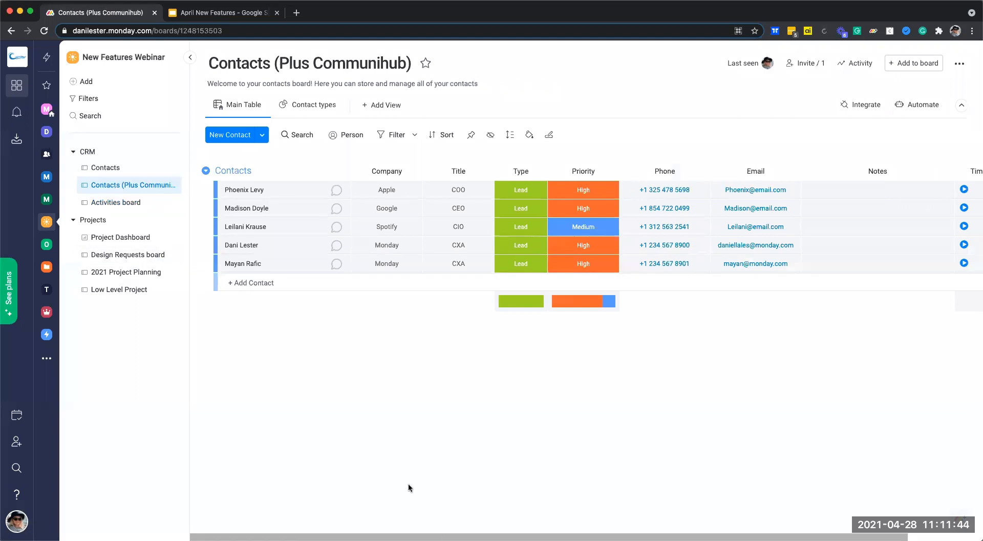
pyautogui.click(336, 266)
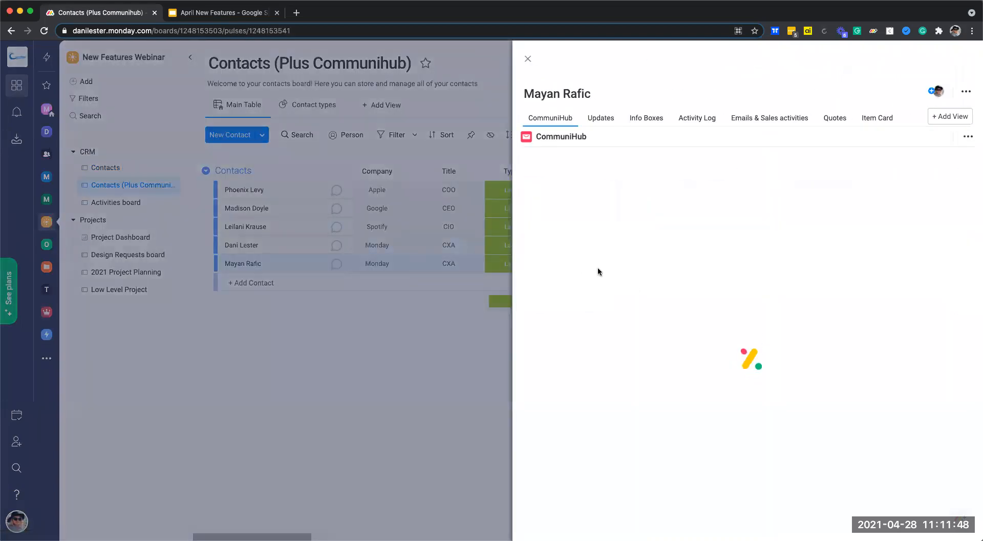
# Add an internal note to the contact reading "Reschedule call for next week"
pyautogui.click(600, 163)
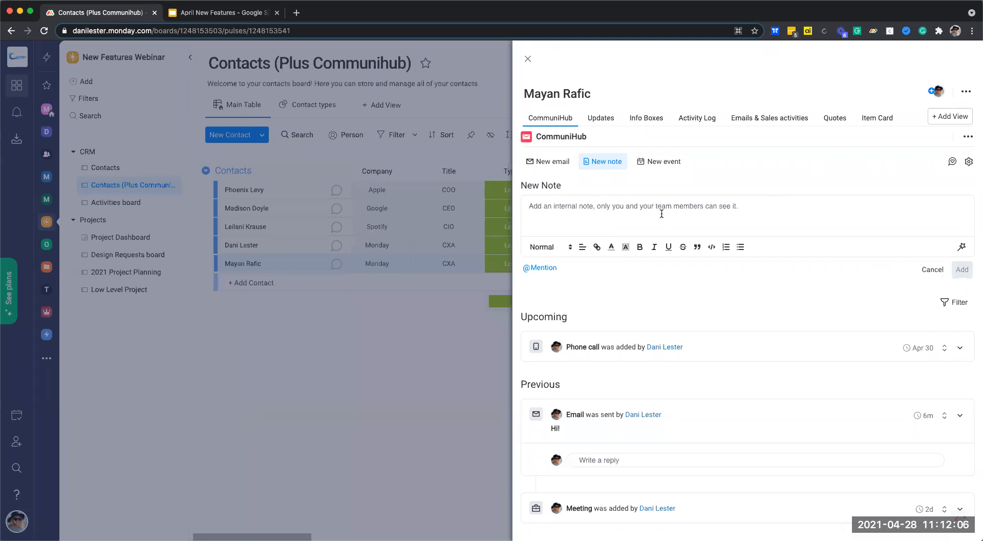
pyautogui.write('Reschedule call for next weej')
pyautogui.press('BackSpace')
pyautogui.write('k ')
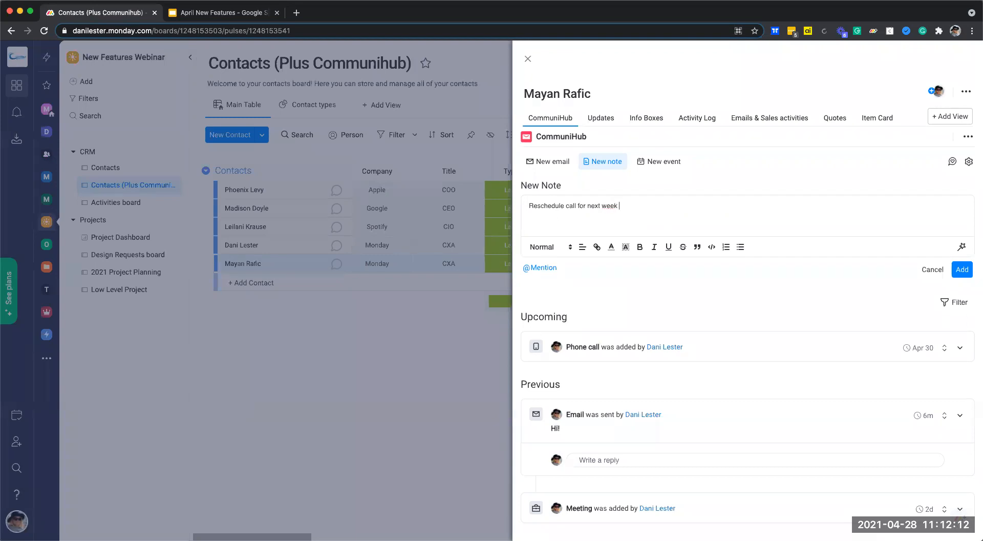
pyautogui.write('@')
pyautogui.click(962, 270)
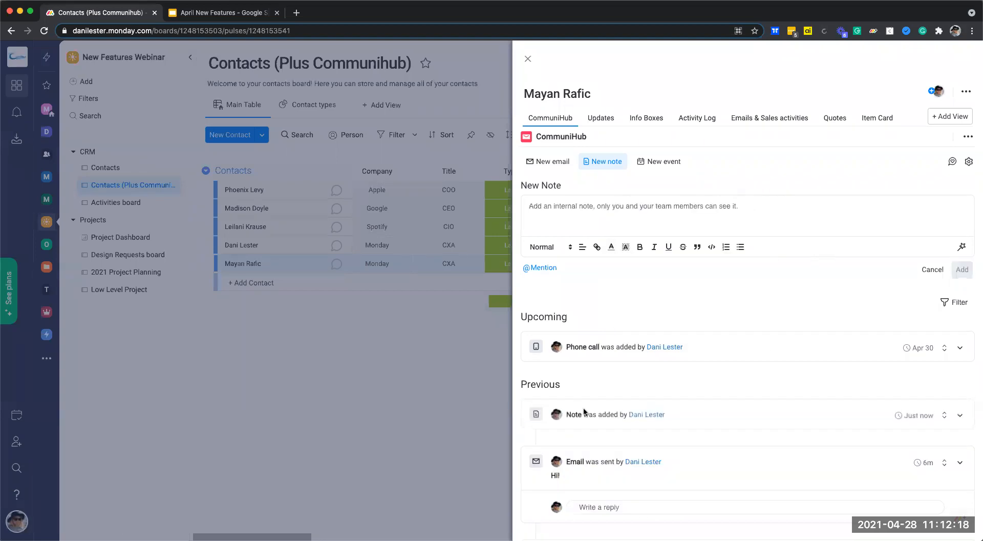
# Reschedule the upcoming phone call event to May 7, save it, and close the contact
pyautogui.scroll(-2, 677, 385)
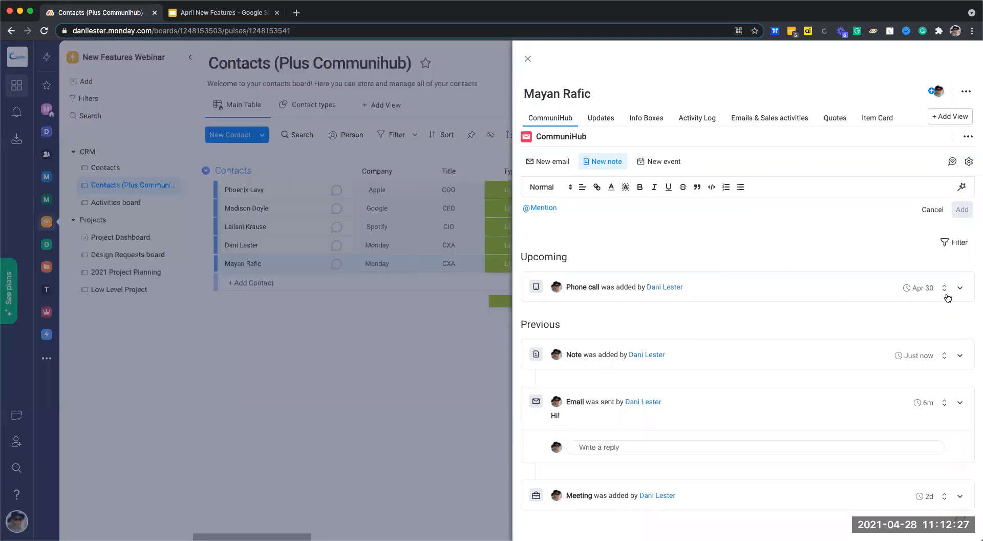
pyautogui.click(960, 288)
pyautogui.click(924, 309)
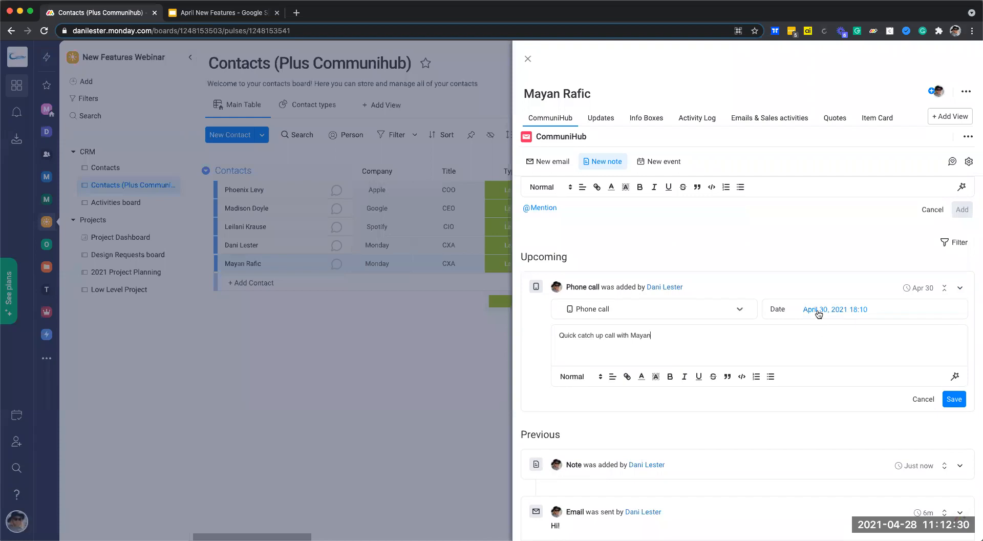
pyautogui.click(818, 310)
pyautogui.click(867, 334)
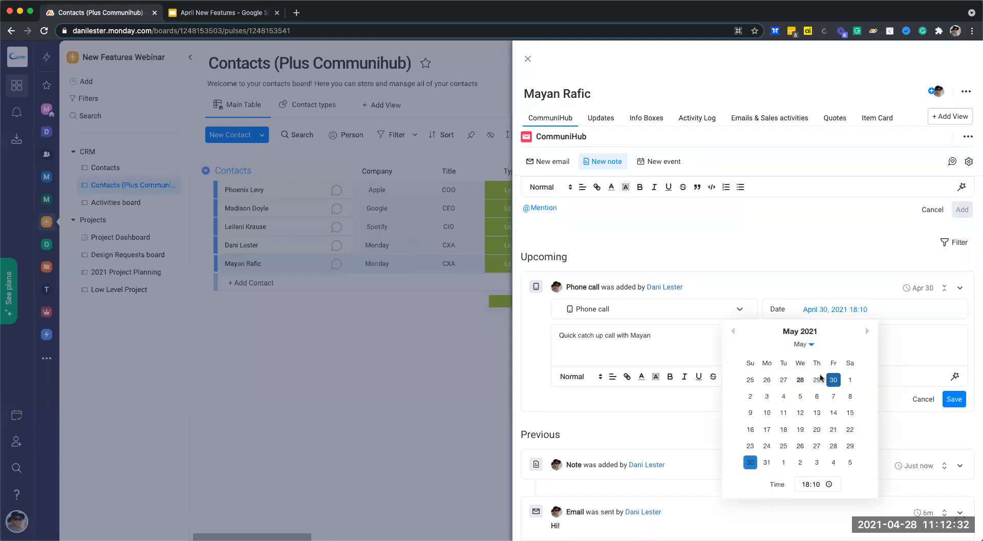
pyautogui.click(833, 396)
pyautogui.click(954, 399)
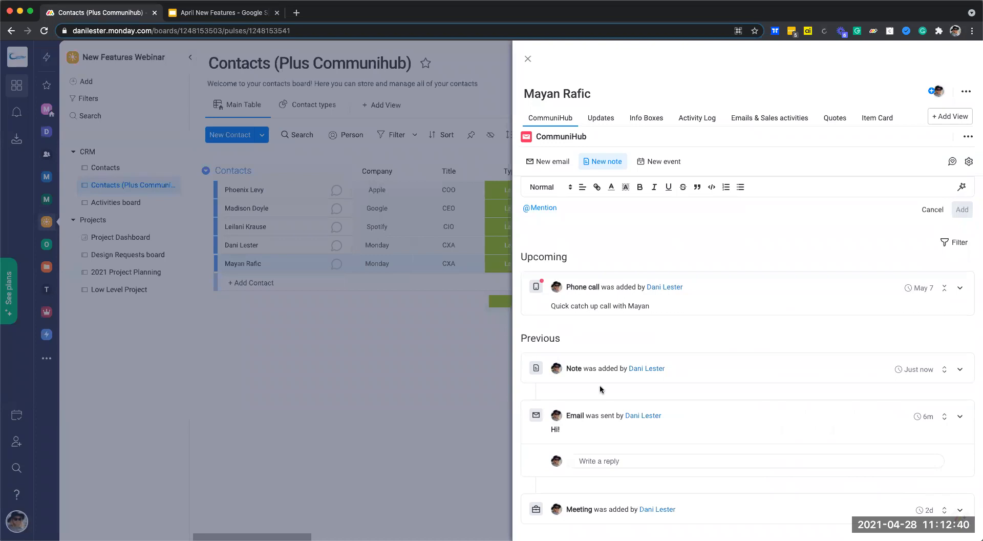
pyautogui.click(528, 60)
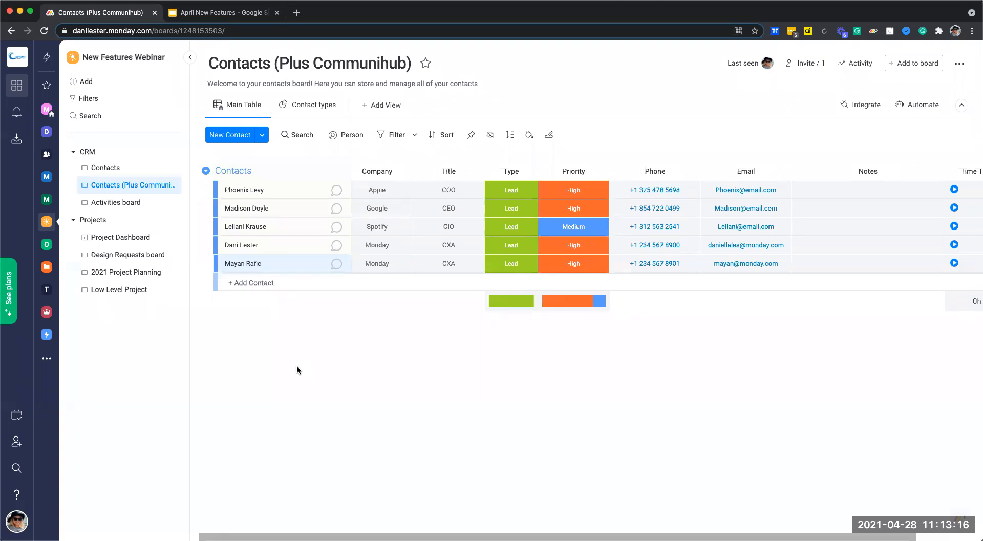
# On the Design Requests board, upload Summer Campaign Reference.jpg to the Files cell of Image for Summer Campaign and expand the upload details
pyautogui.click(140, 258)
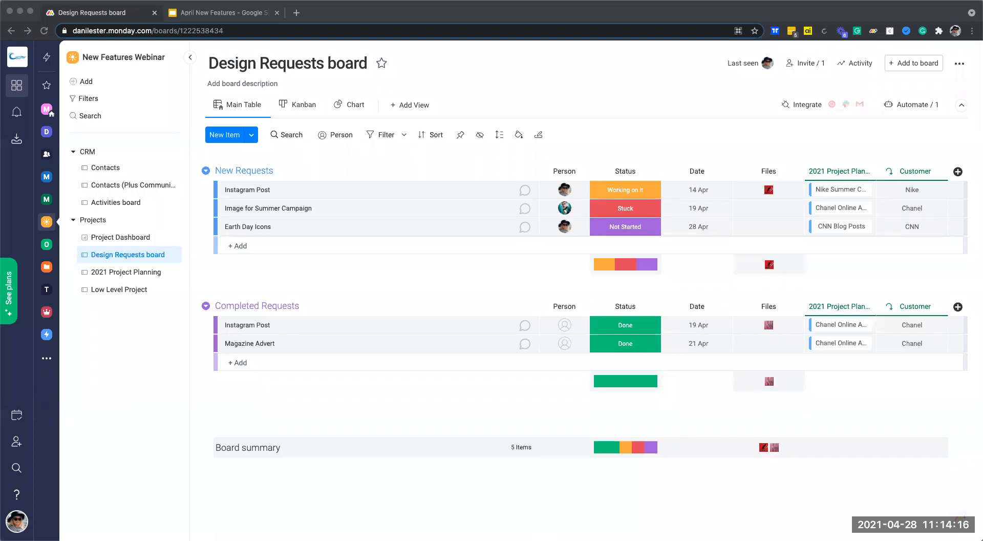
pyautogui.moveTo(628, 177); pyautogui.dragTo(779, 208)
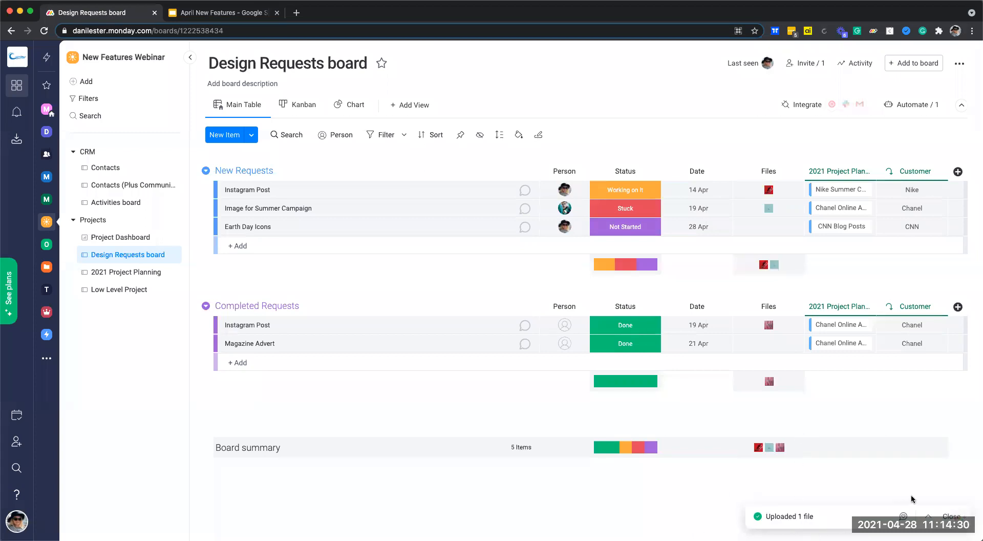
pyautogui.click(926, 515)
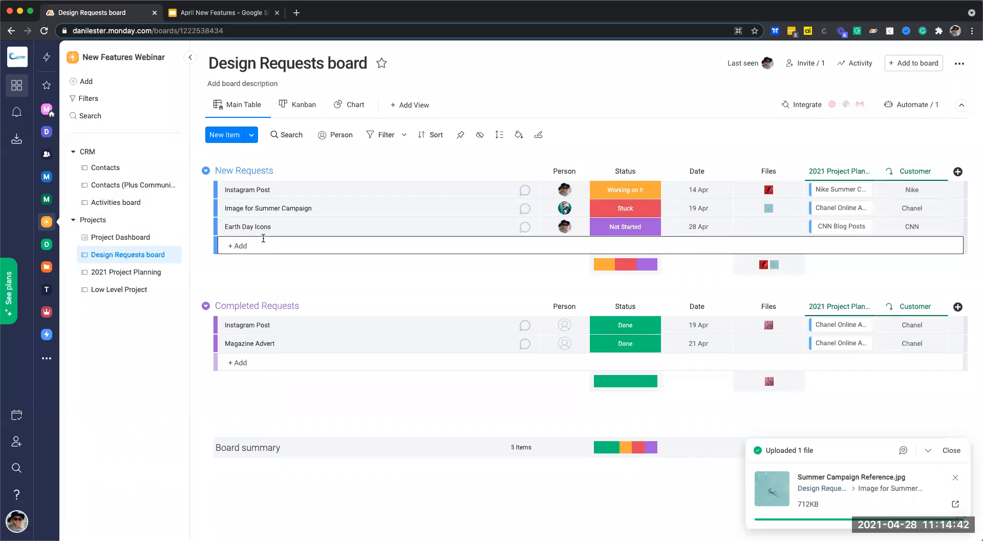
# Upload the icon images, including worldwide.png, sprout.png and earth-day.png, to the Files cell of Earth Day Icons and collapse the upload details
pyautogui.press('super+Tab')
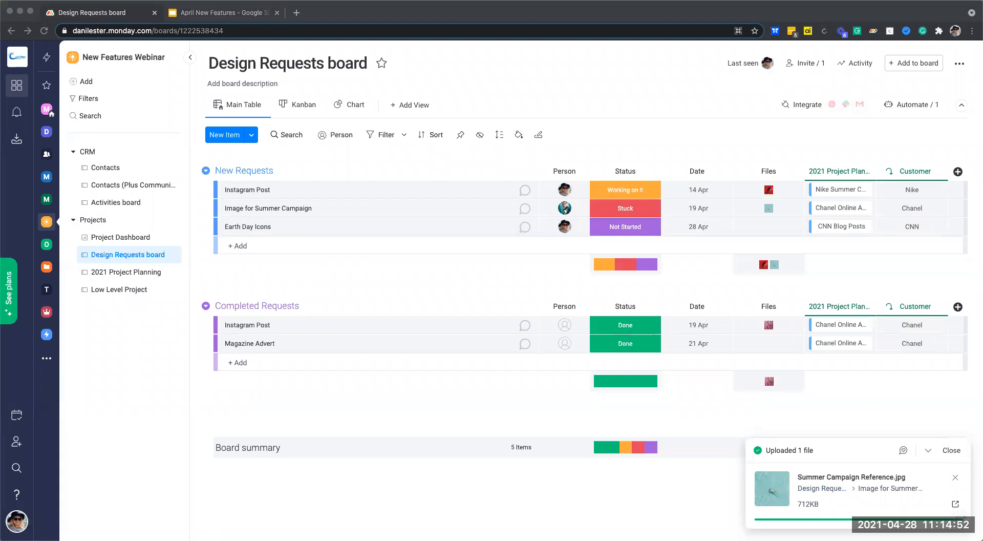
pyautogui.moveTo(523, 245); pyautogui.dragTo(766, 227)
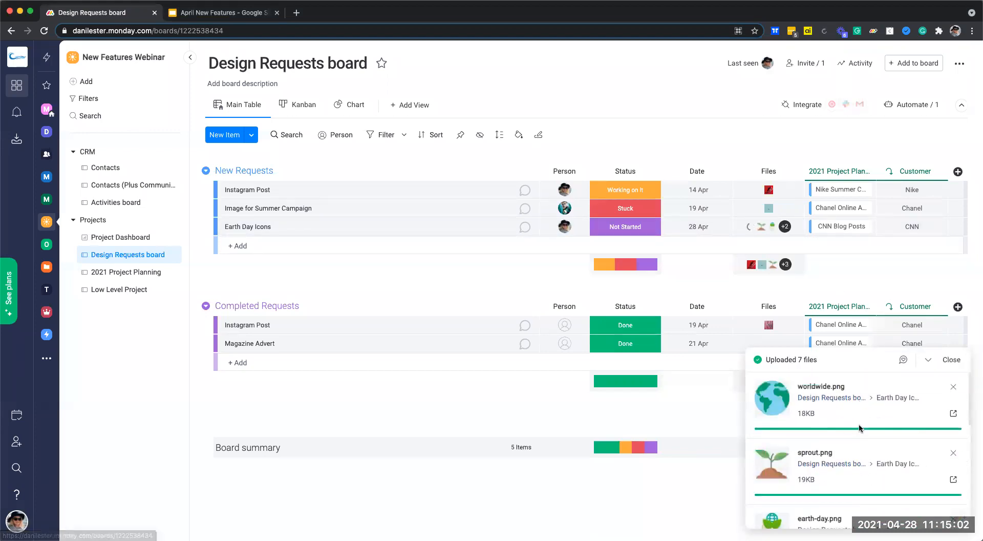
pyautogui.click(928, 359)
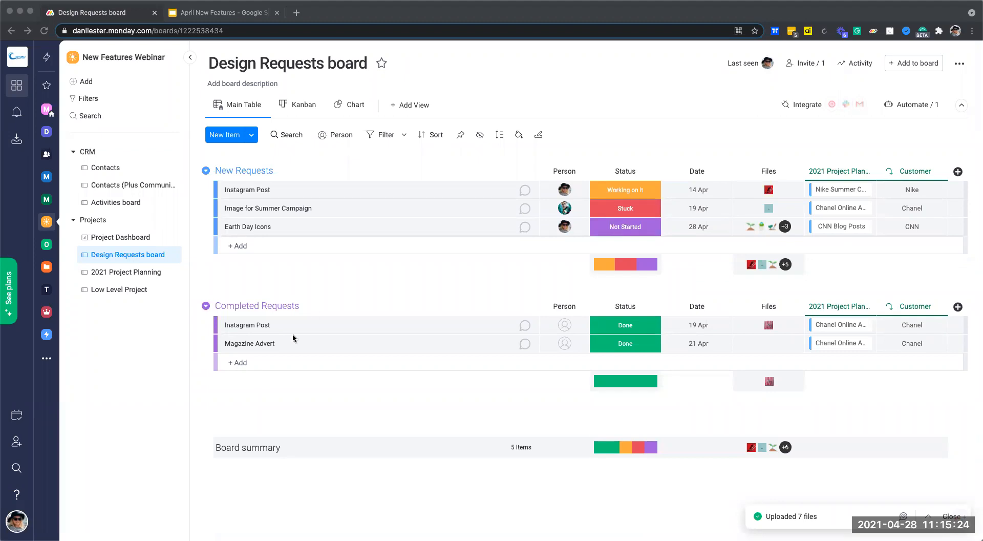
# Preview the image file attached to Instagram Post in the Completed Requests group, and close the preview
pyautogui.click(299, 424)
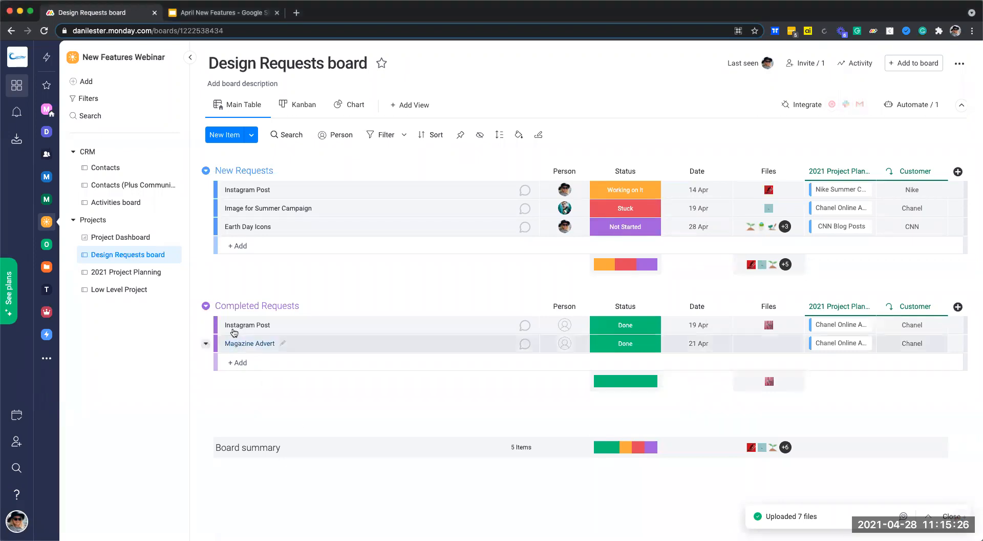
pyautogui.click(769, 325)
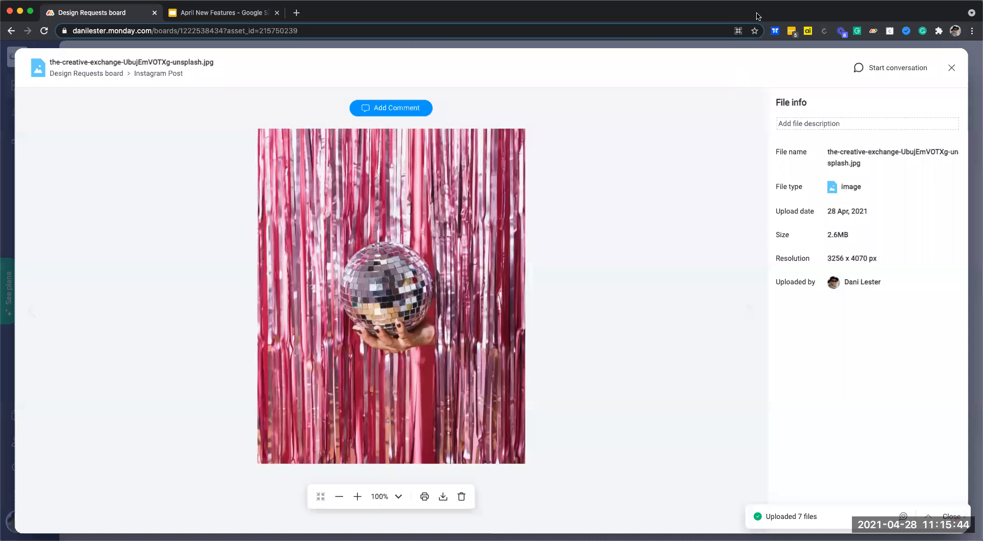
pyautogui.click(952, 68)
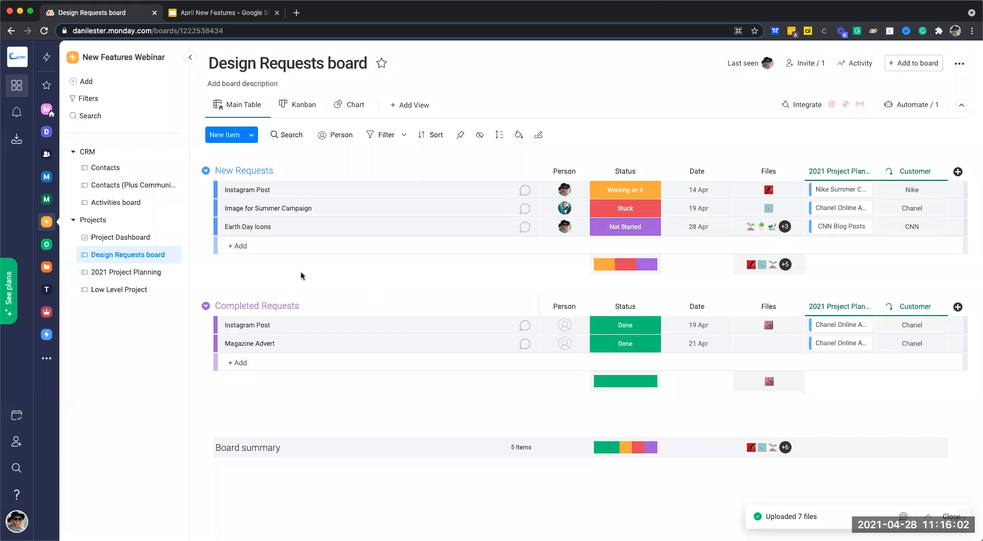
# Compare the Low Level Project board's main table with its chart of allocated hours per group, and dismiss the upload notification
pyautogui.click(94, 290)
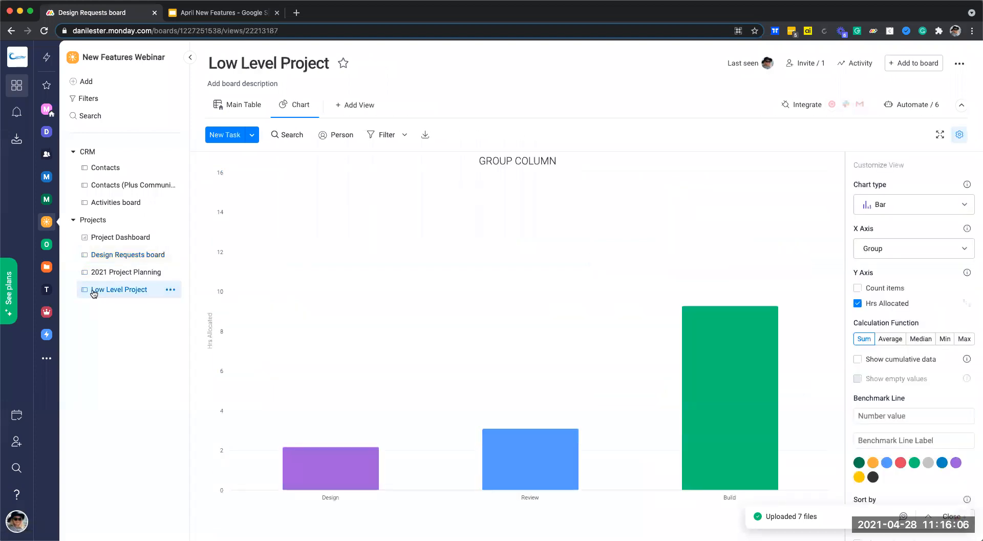
pyautogui.click(245, 104)
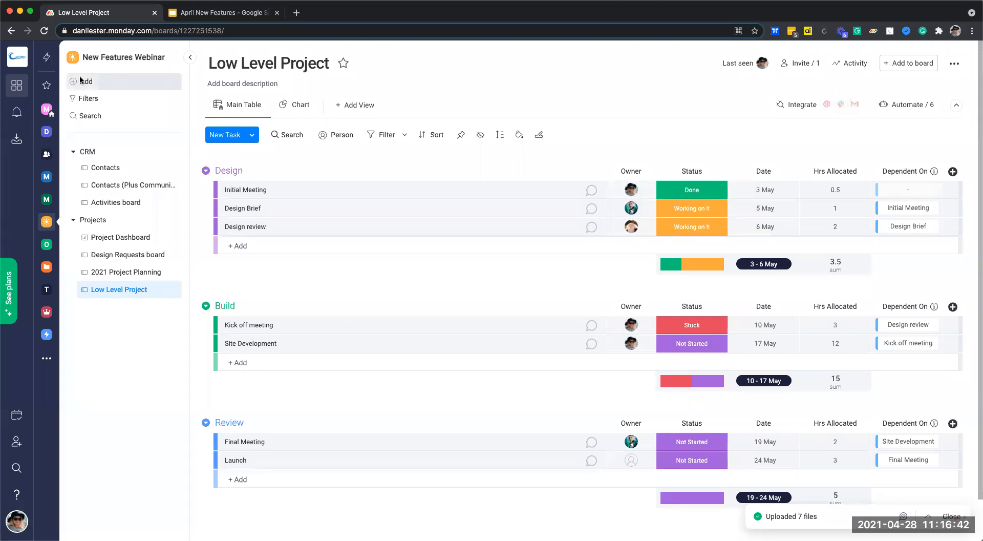
pyautogui.click(287, 106)
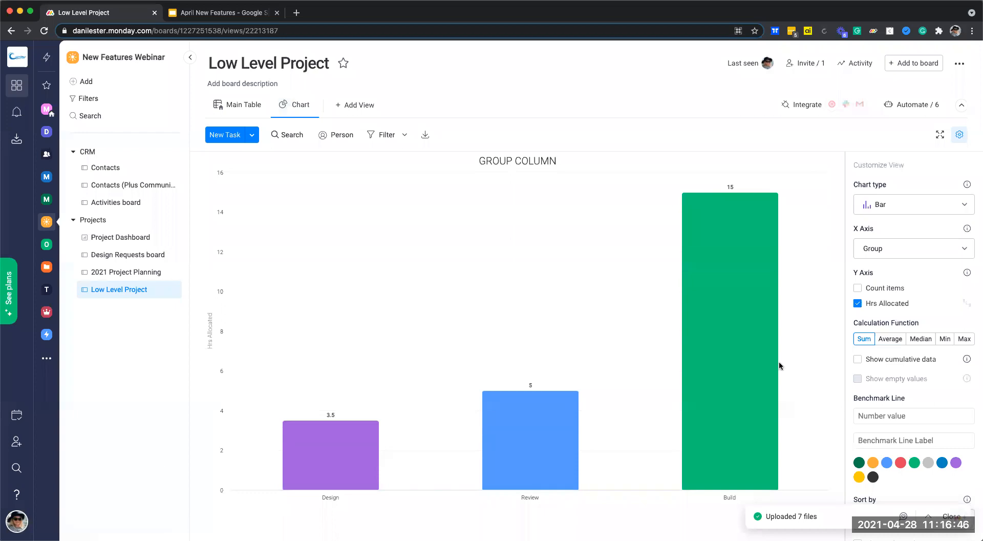
pyautogui.moveTo(748, 347)
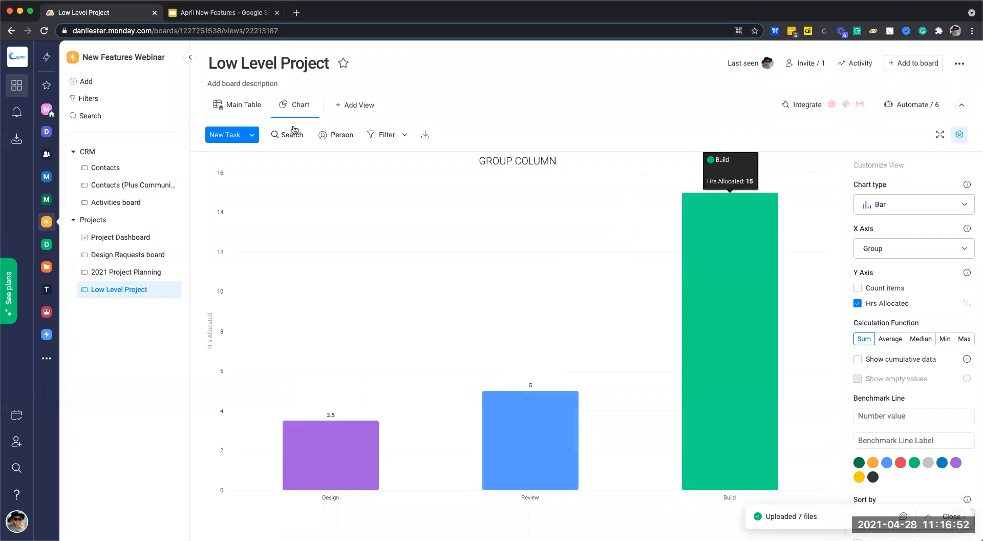
pyautogui.click(237, 105)
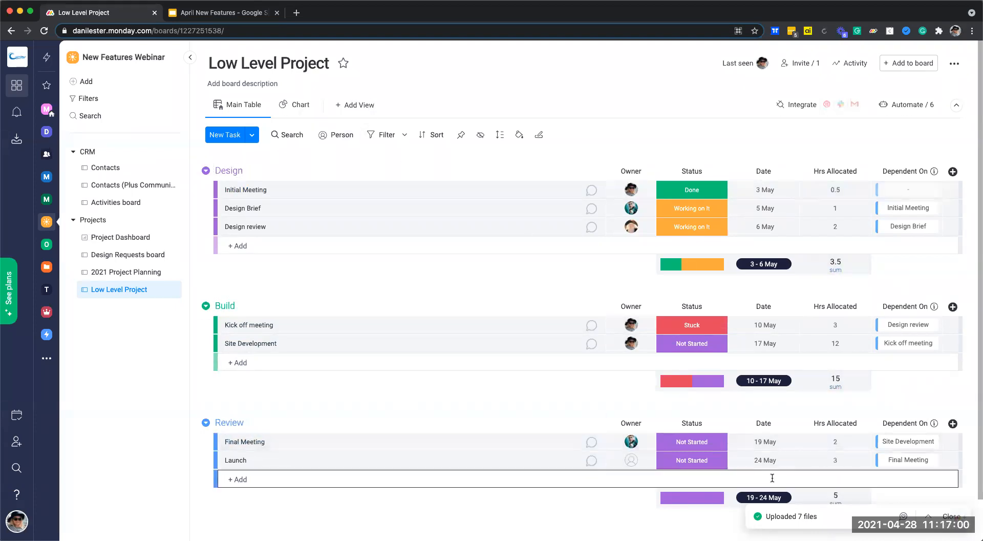
pyautogui.click(953, 512)
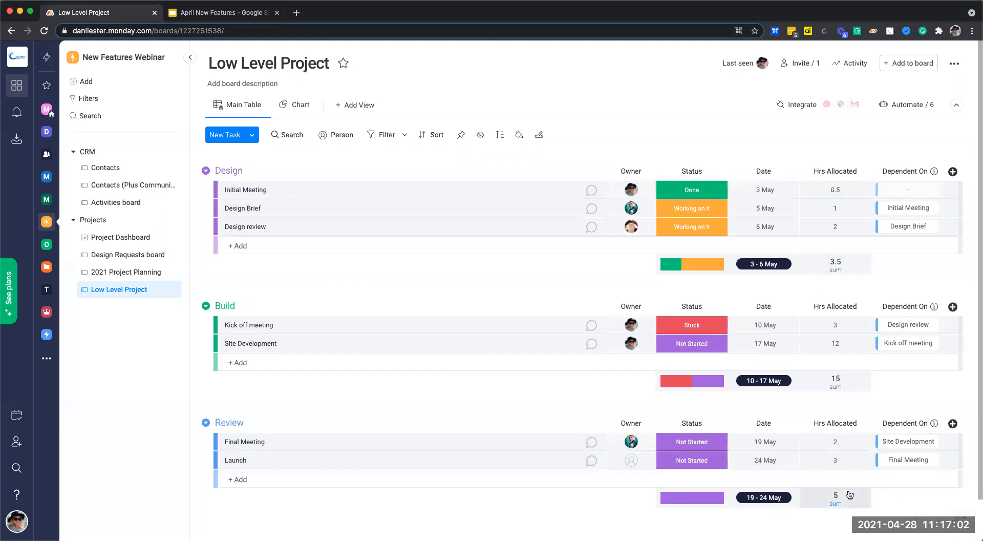
# In the Low Level Project chart, try the Average, Median, Min and Max calculations for Hrs Allocated, and return to Sum
pyautogui.click(292, 104)
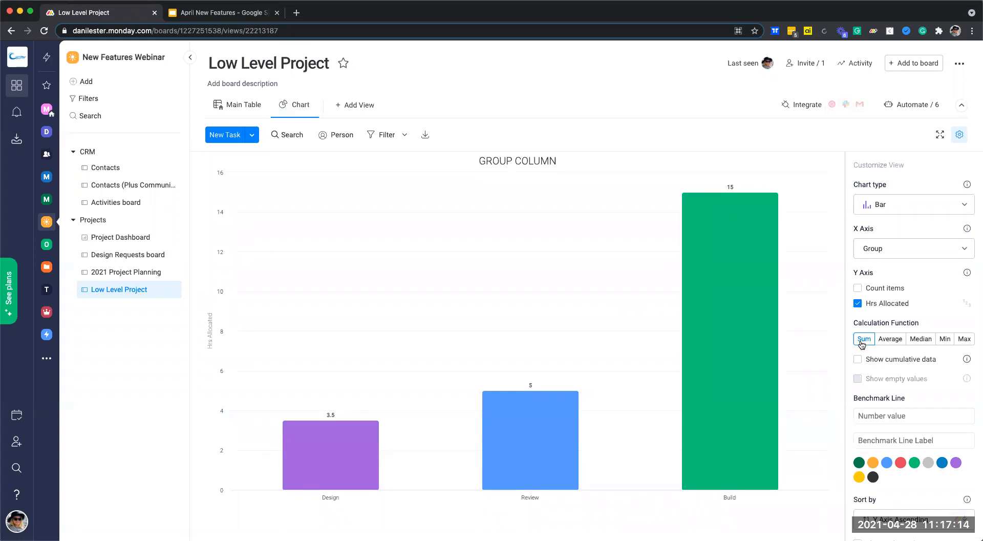
pyautogui.click(897, 341)
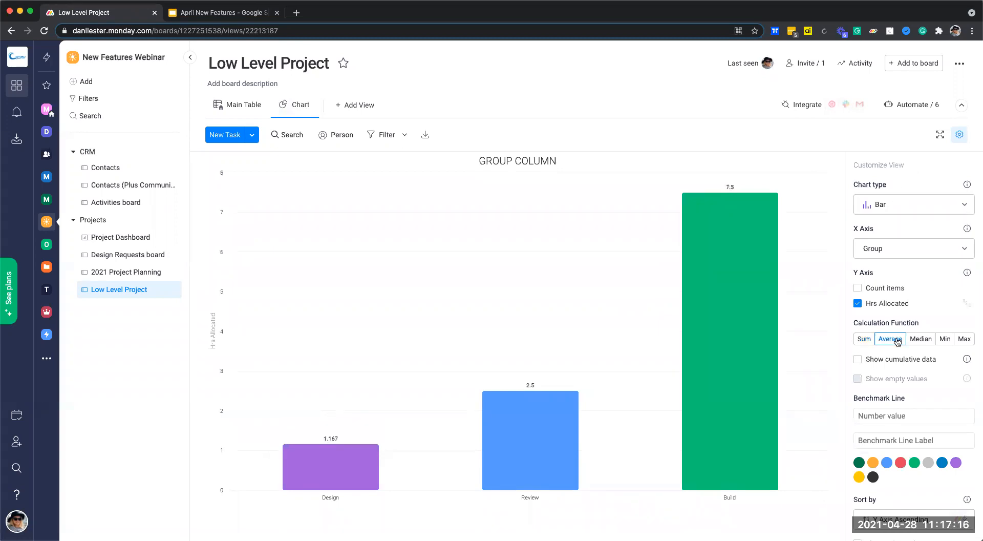
pyautogui.click(921, 340)
pyautogui.click(942, 339)
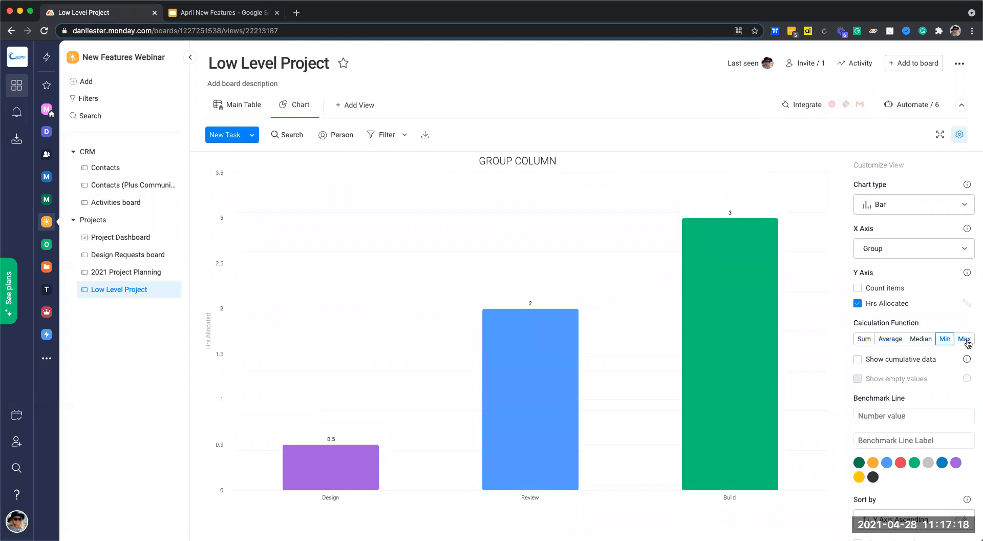
pyautogui.click(965, 339)
pyautogui.click(865, 339)
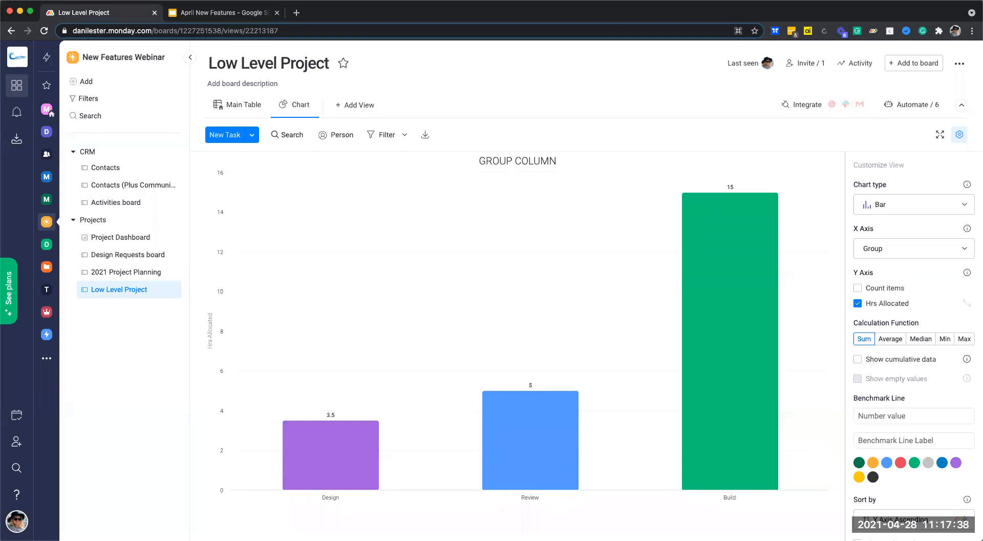
# Compare the Design Requests board's main table with its donut chart of items per 2021 Project Planning link
pyautogui.click(114, 255)
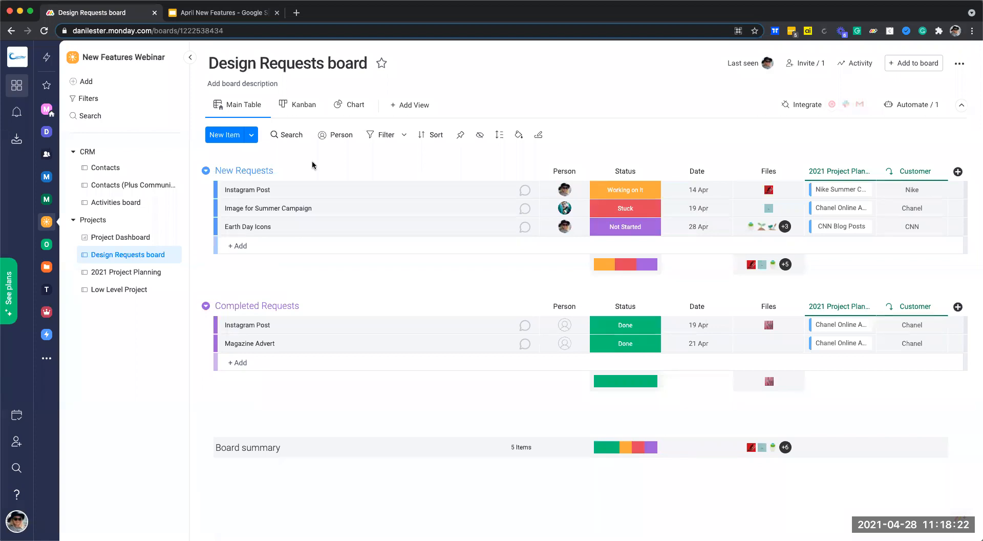
pyautogui.click(351, 110)
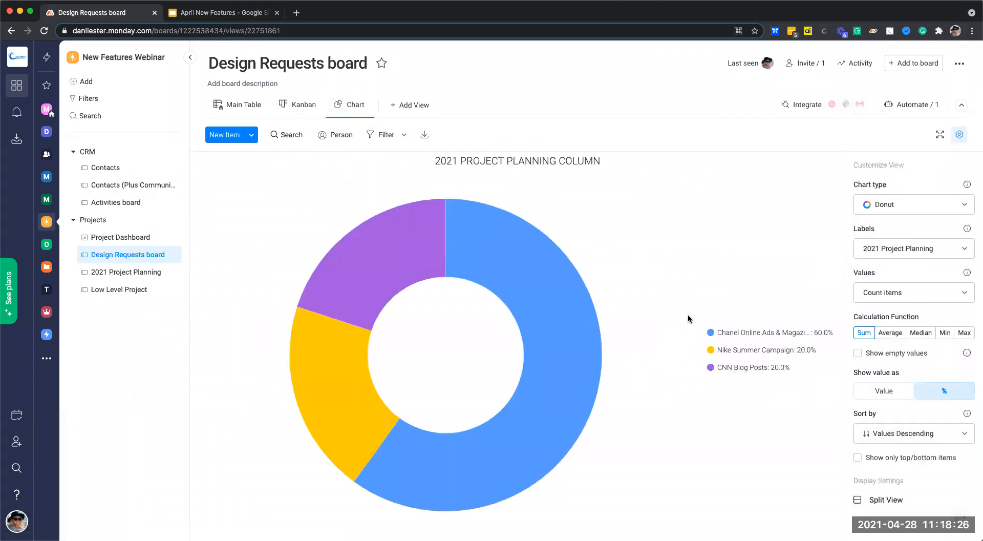
pyautogui.click(226, 105)
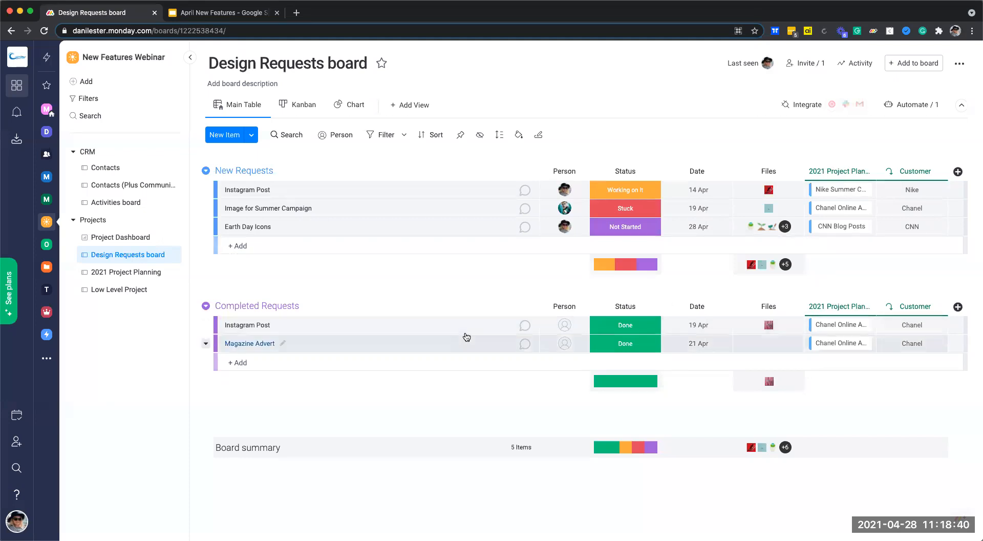
pyautogui.click(346, 104)
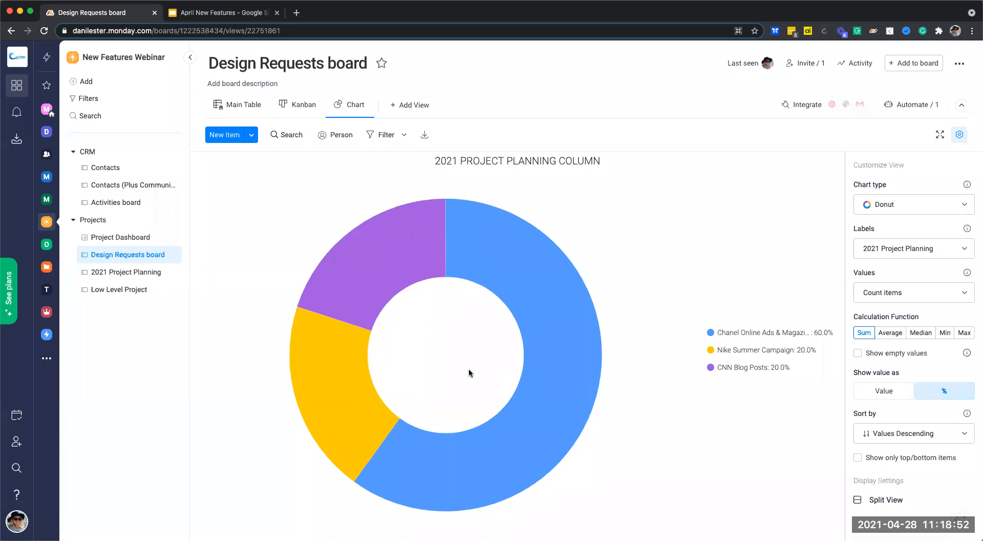
pyautogui.click(241, 104)
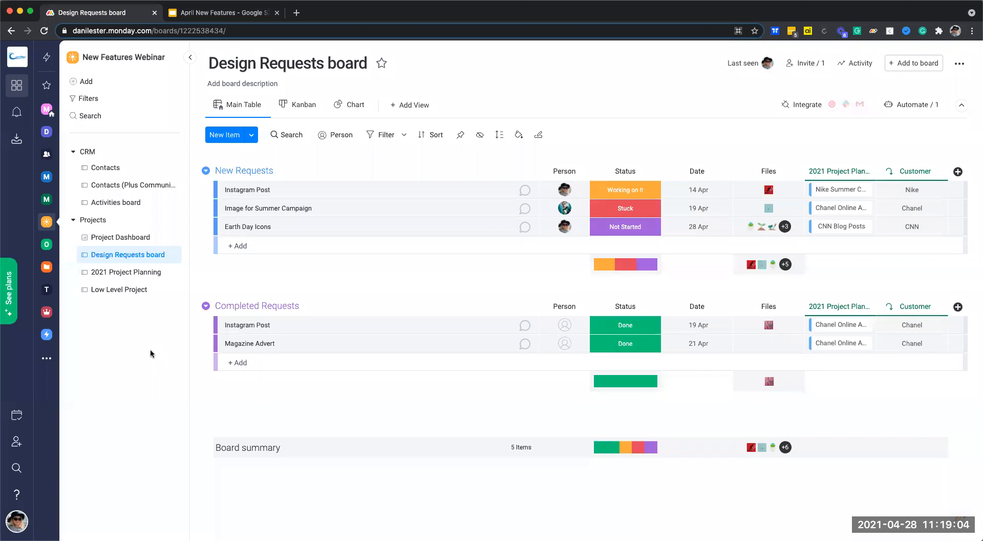
# On the Project Dashboard, examine both charts, drill into the Done bar of the Project Status Chart, and close the expanded chart
pyautogui.click(123, 240)
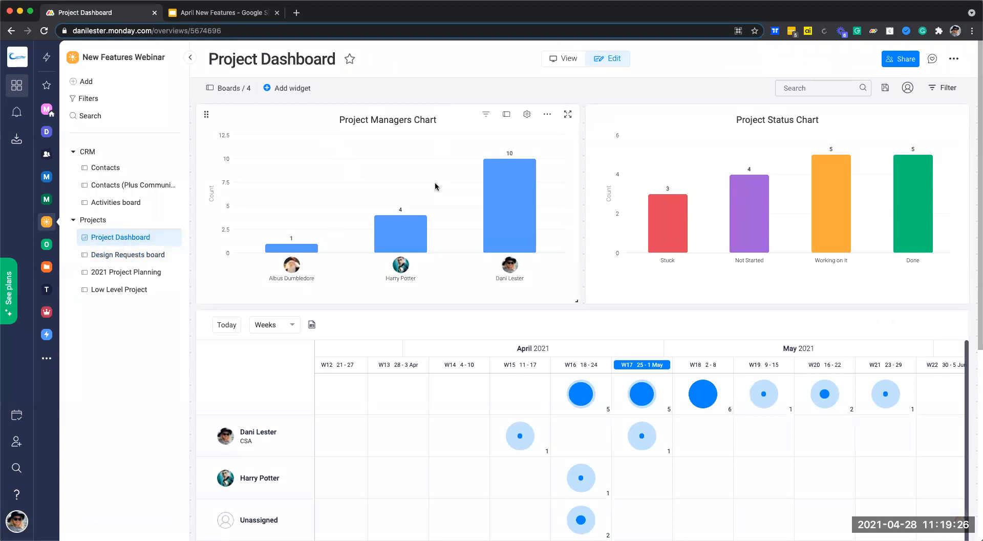
pyautogui.moveTo(512, 213)
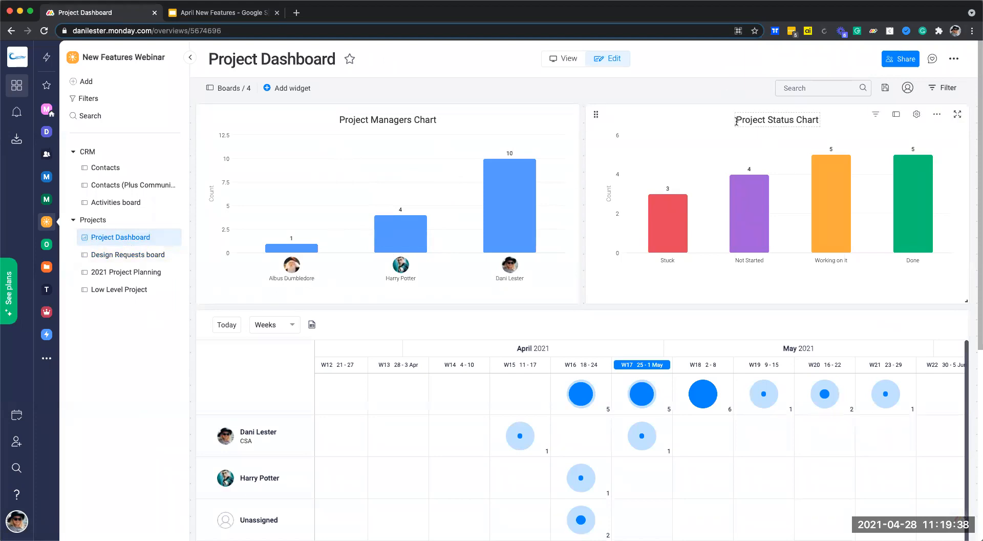
pyautogui.moveTo(917, 207)
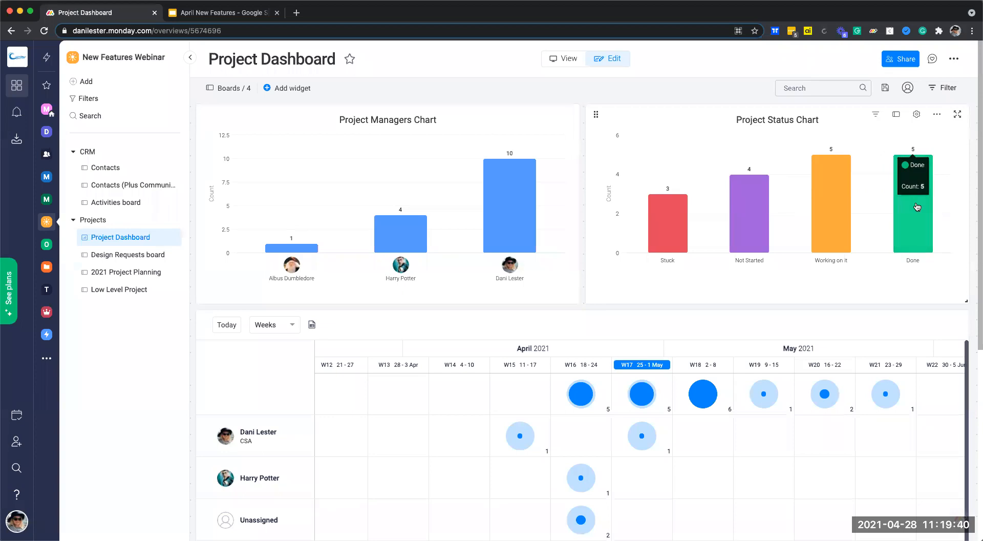
pyautogui.moveTo(754, 231)
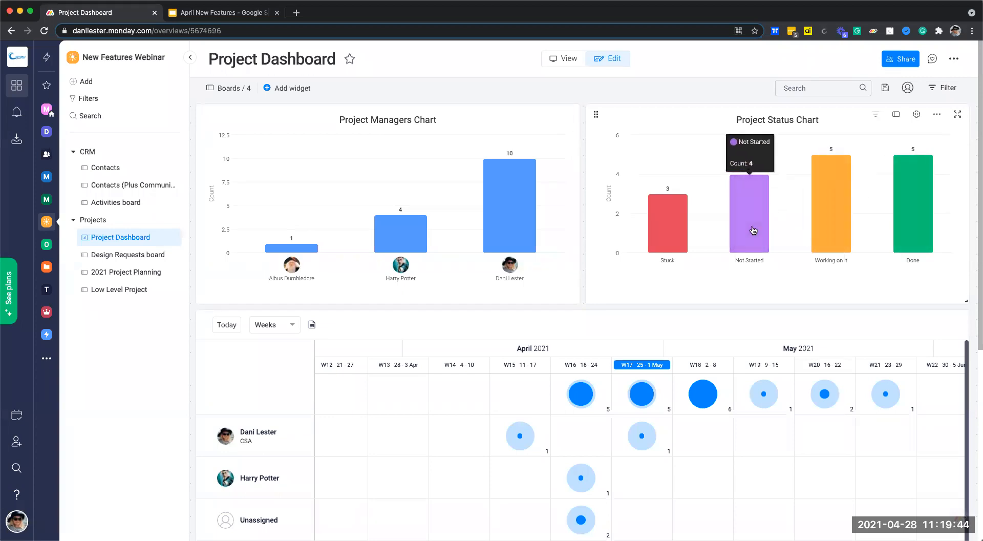
pyautogui.moveTo(662, 243)
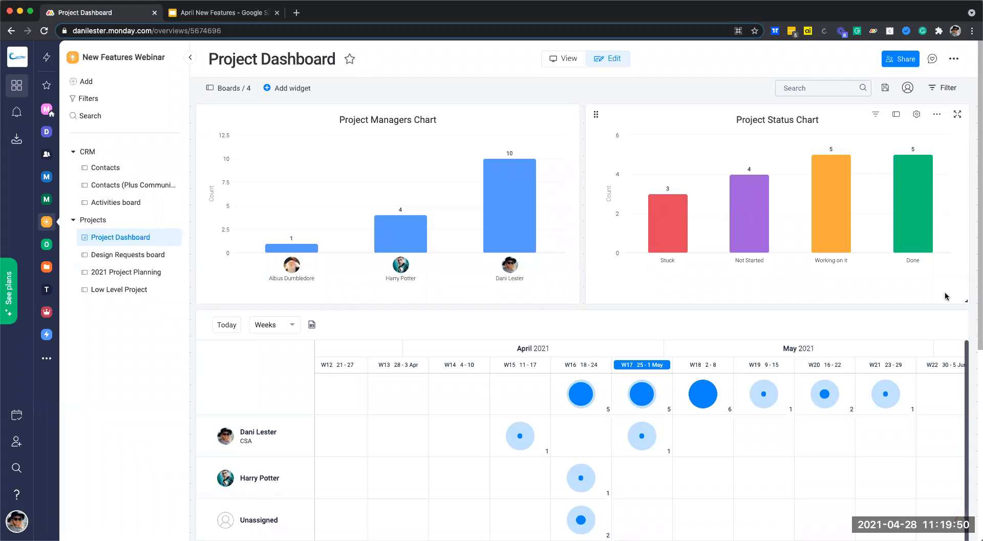
pyautogui.moveTo(913, 230)
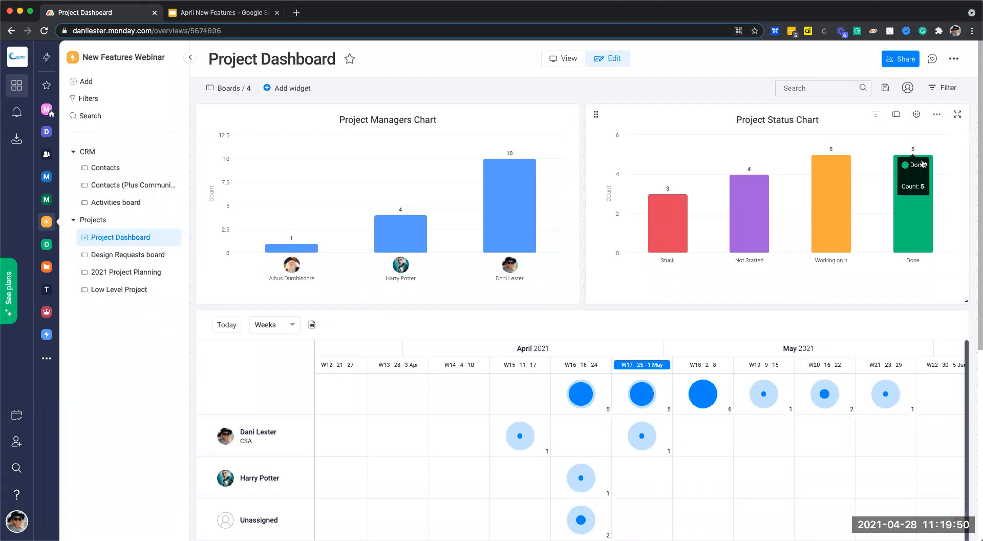
pyautogui.click(911, 227)
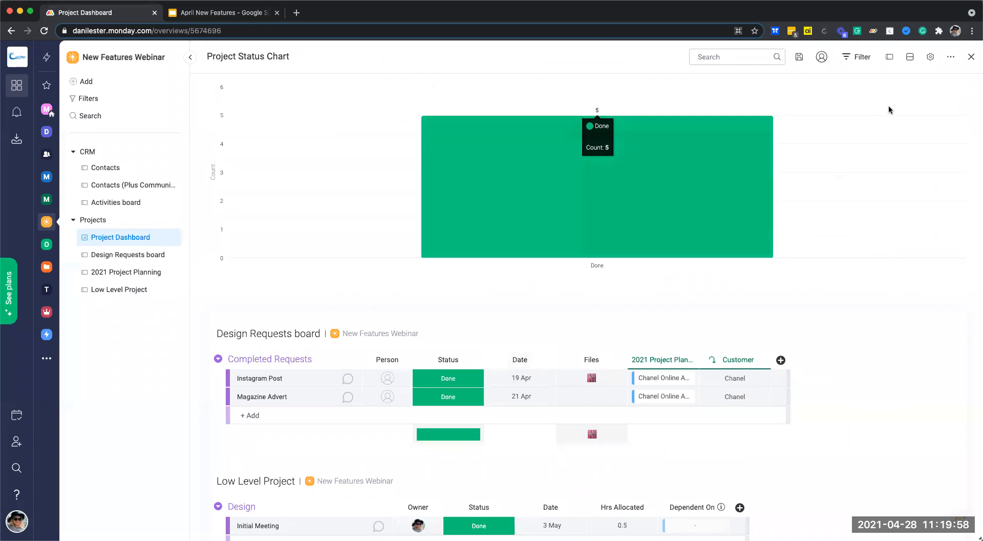
pyautogui.click(971, 57)
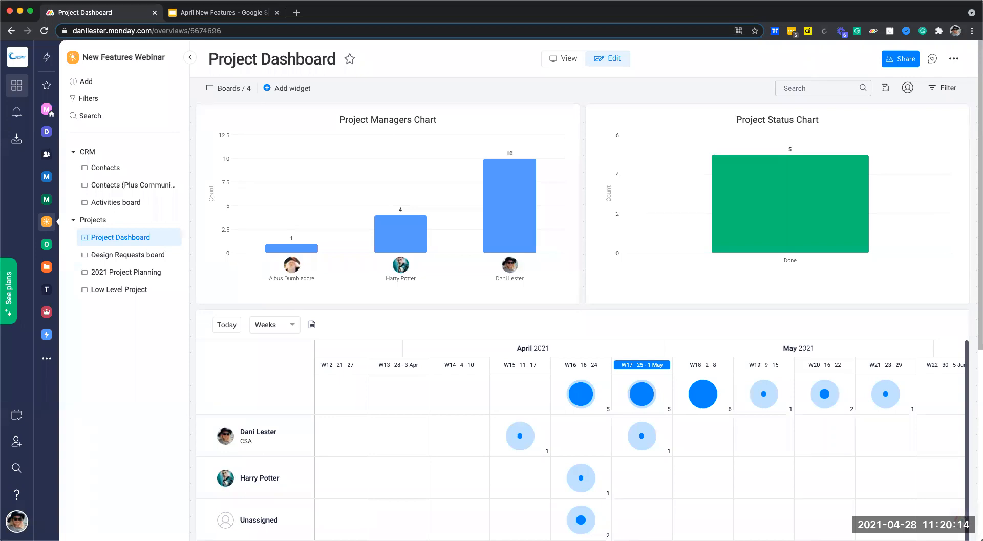
# Drill into the tallest bar of the Project Managers Chart, review the listed items, and close the expanded chart
pyautogui.click(516, 220)
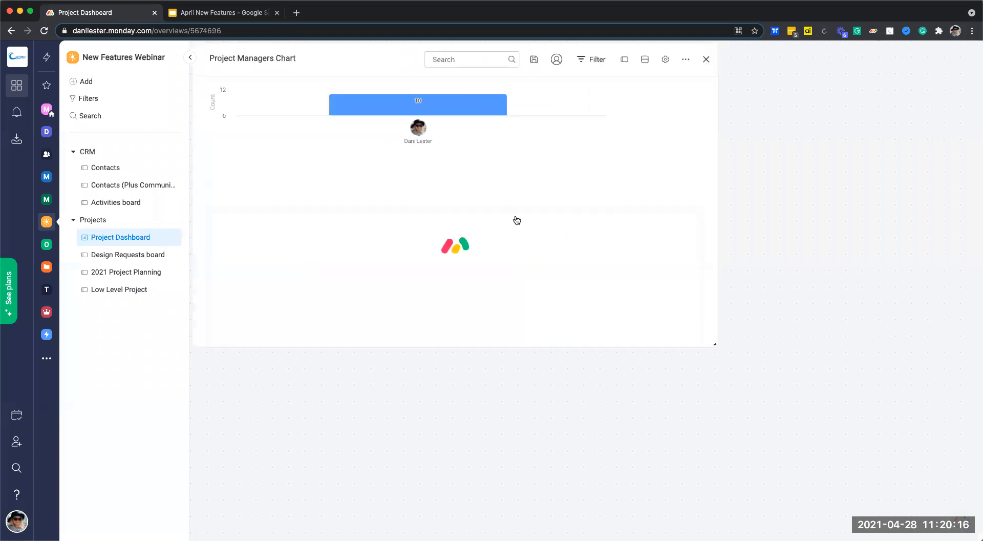
pyautogui.scroll(-3, 454, 413)
pyautogui.scroll(-10, 455, 413)
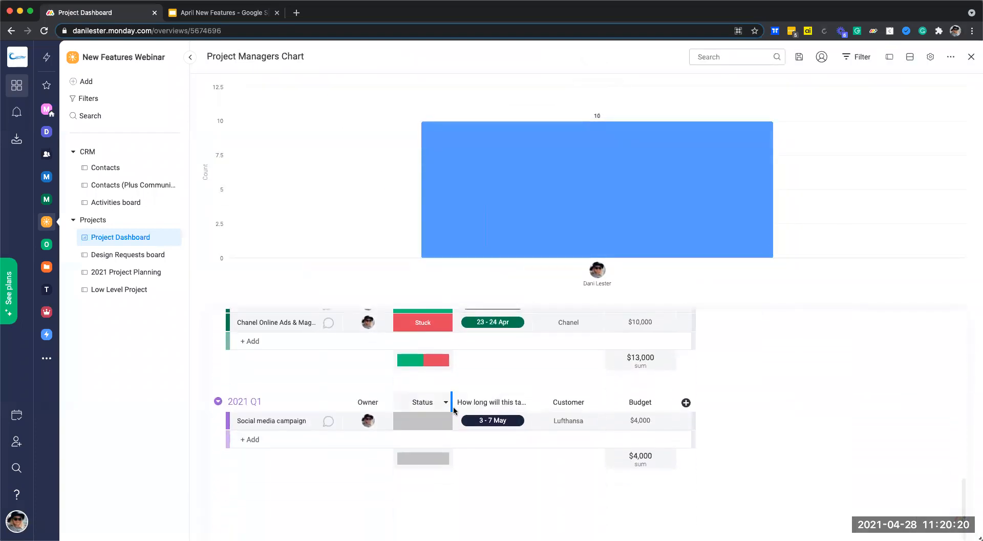
pyautogui.click(973, 58)
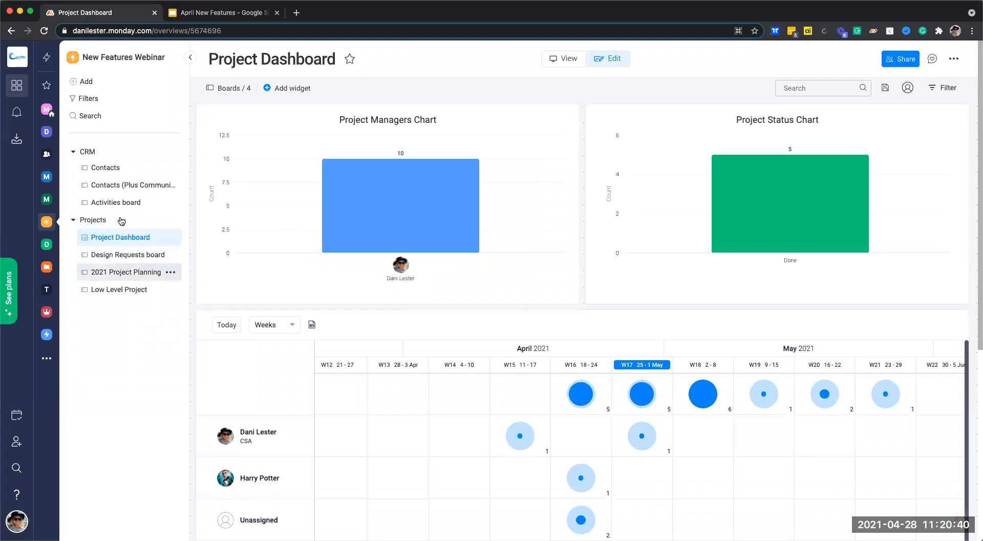
# On the 2021 Project Planning board, restrict viewing of the Budget column and grant access to the Project Management team
pyautogui.click(113, 276)
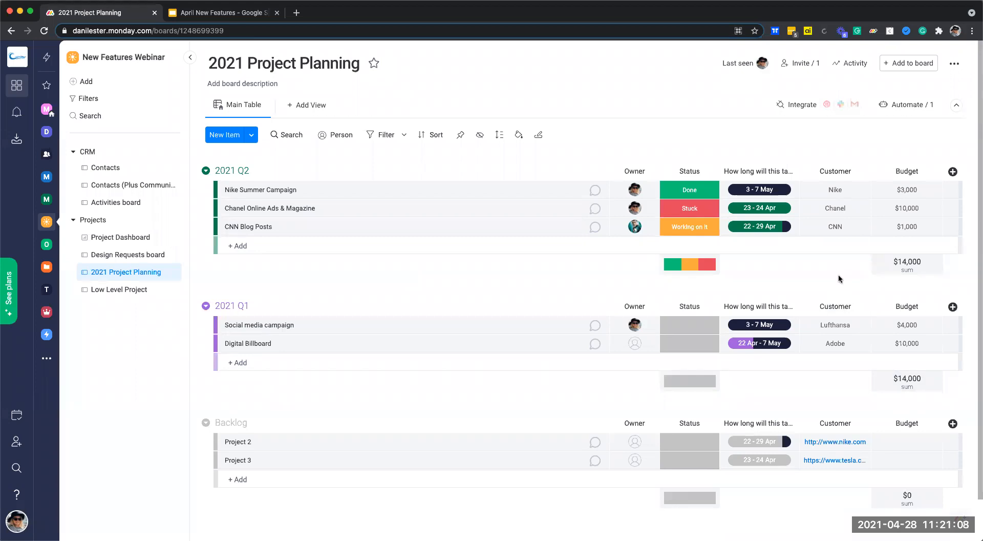
pyautogui.click(936, 172)
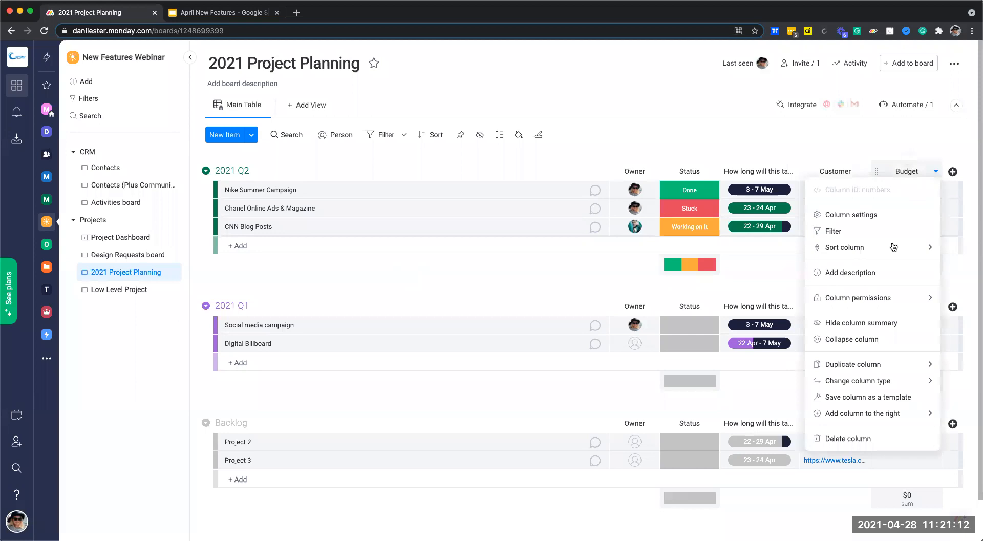
pyautogui.moveTo(875, 304)
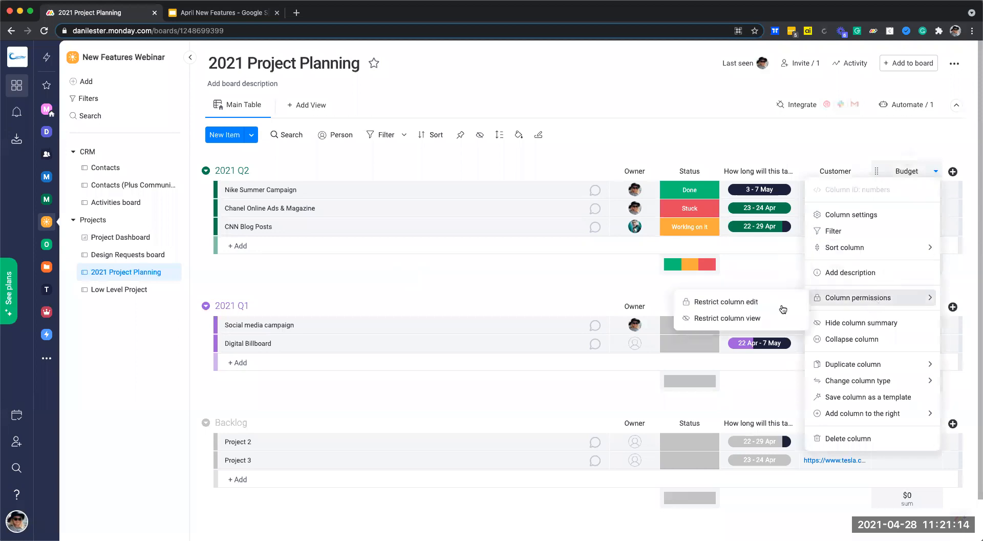
pyautogui.click(762, 318)
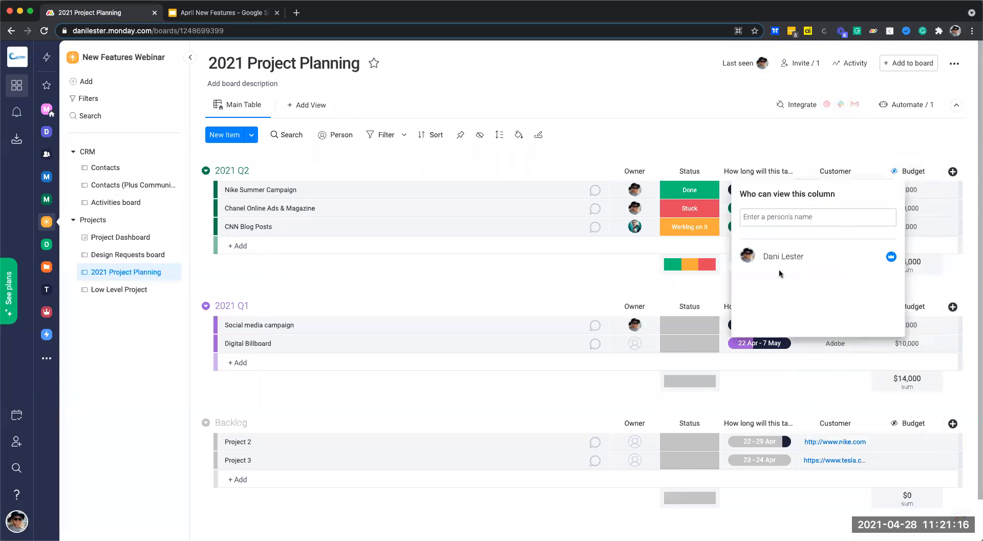
pyautogui.click(791, 217)
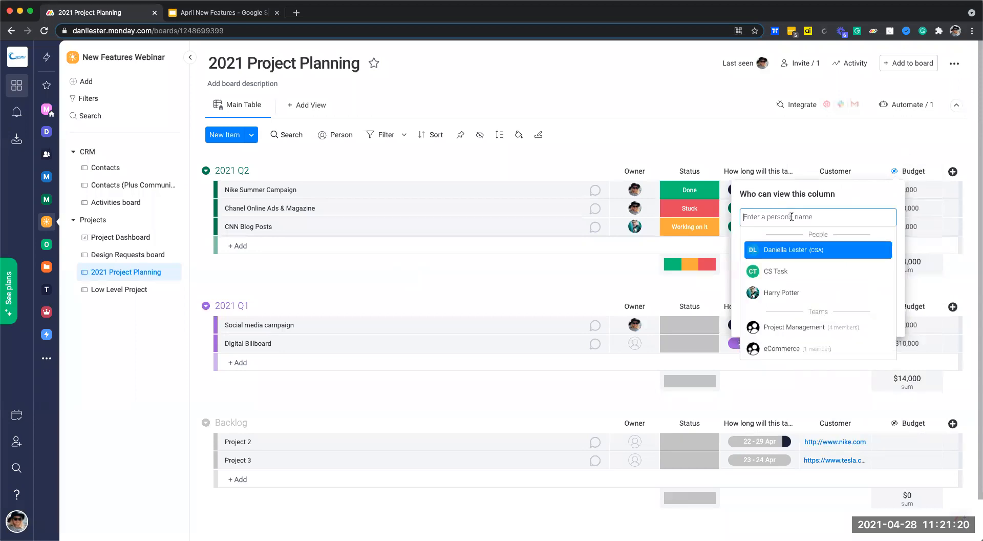
pyautogui.click(787, 328)
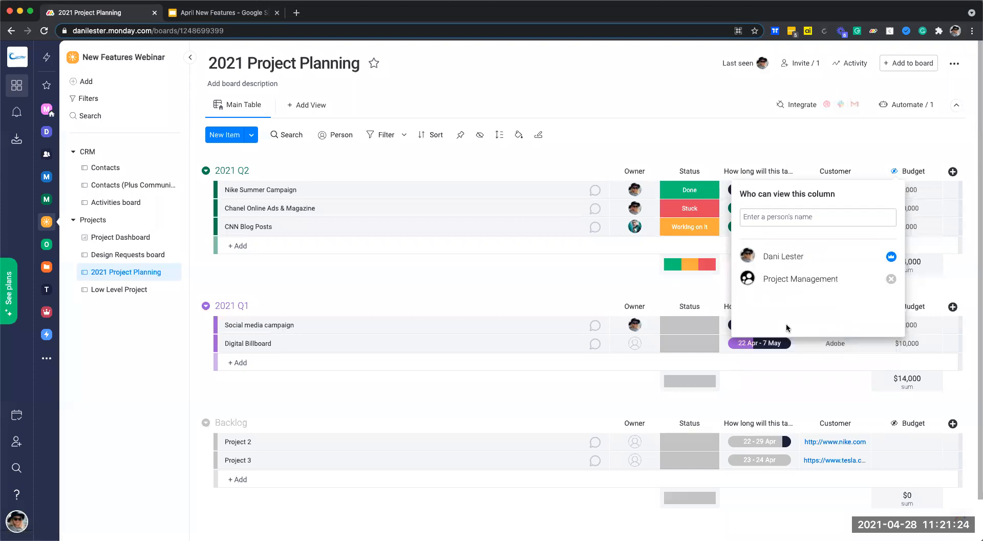
pyautogui.click(543, 278)
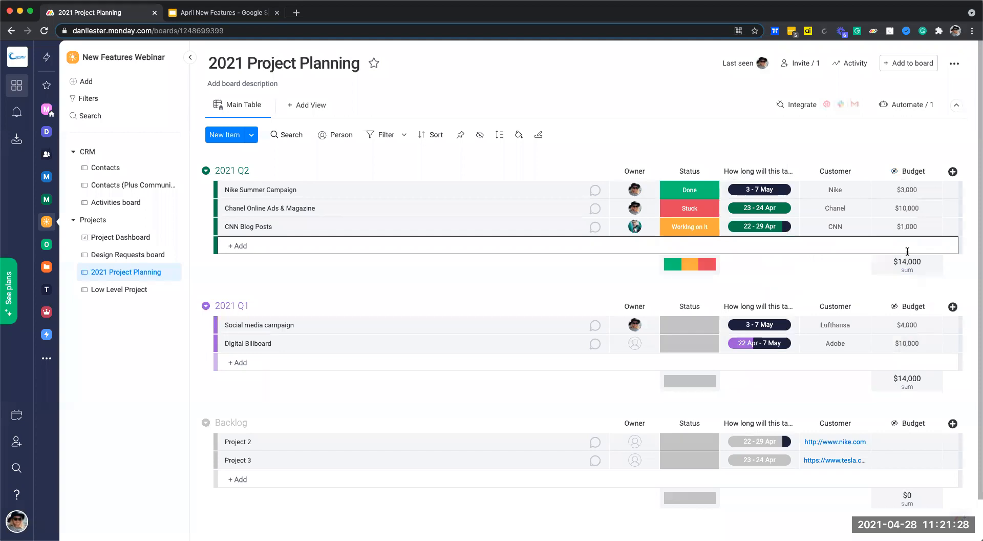
pyautogui.scroll(-1, 908, 251)
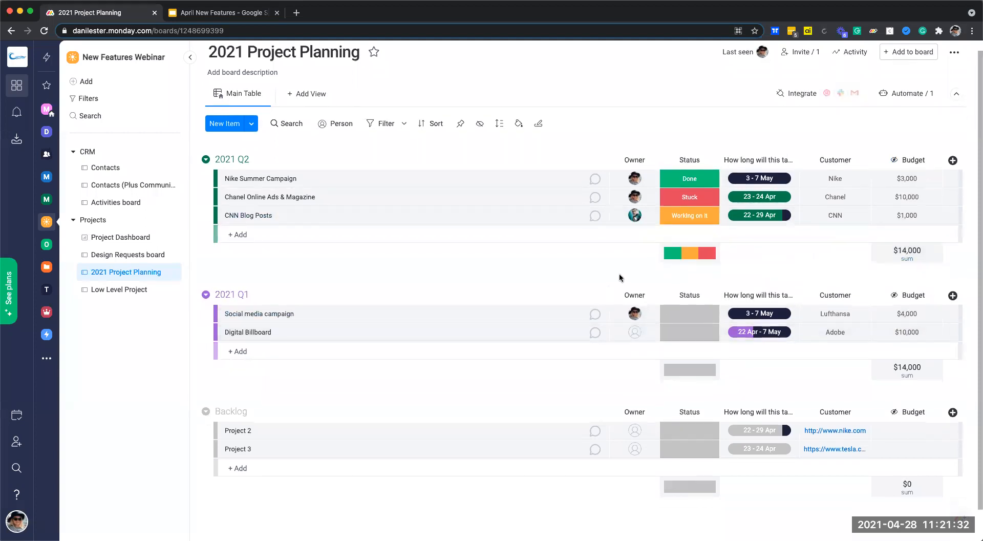
pyautogui.scroll(1, 577, 279)
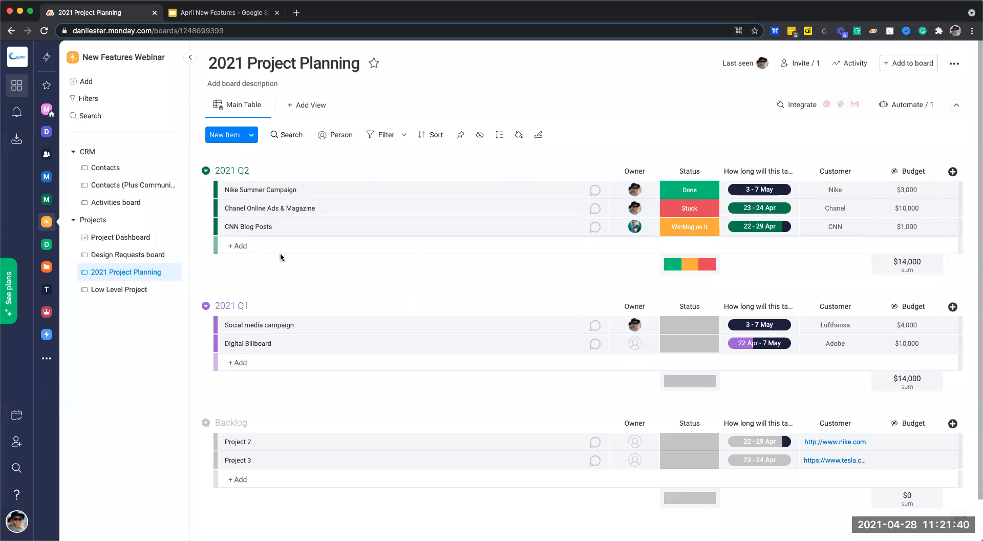
# In the Design Requests board's Kanban view, switch the Done Instagram Post card's status to Working on it and back to Done
pyautogui.click(129, 255)
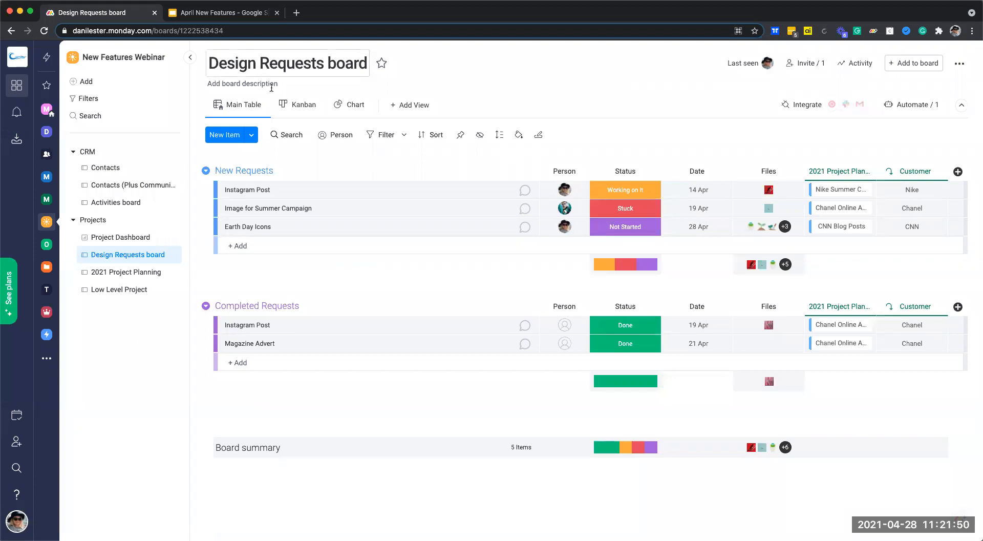
pyautogui.click(297, 104)
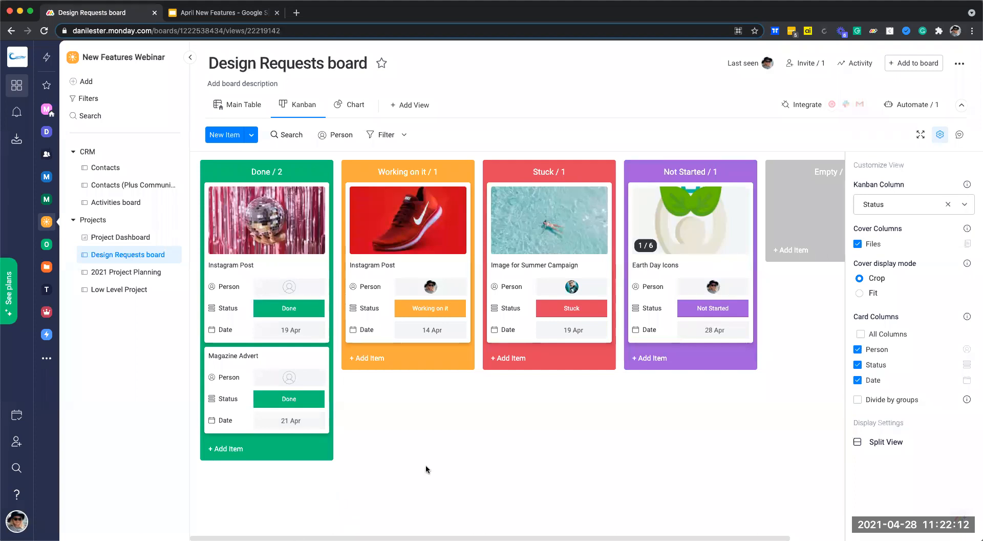
pyautogui.click(299, 309)
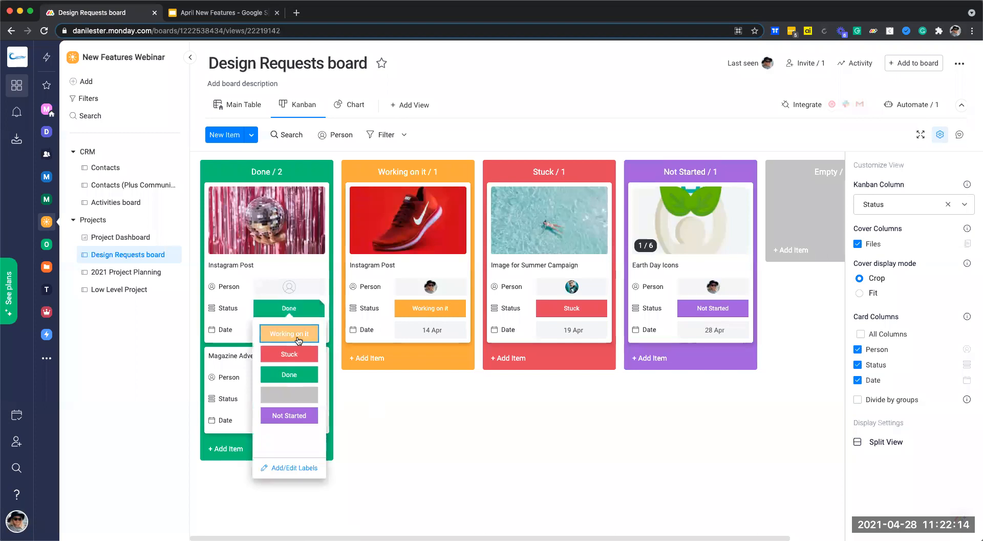
pyautogui.click(290, 334)
pyautogui.click(424, 473)
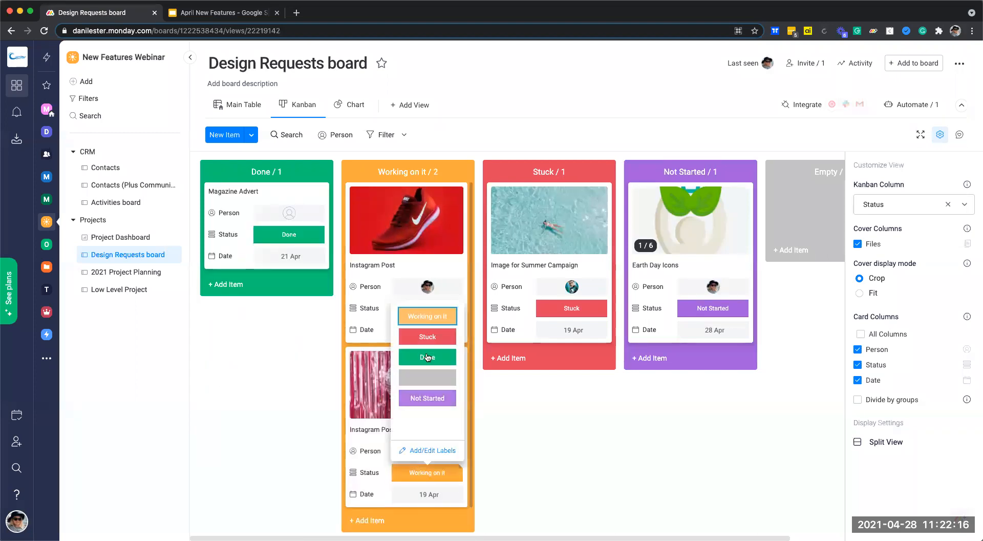
pyautogui.click(428, 355)
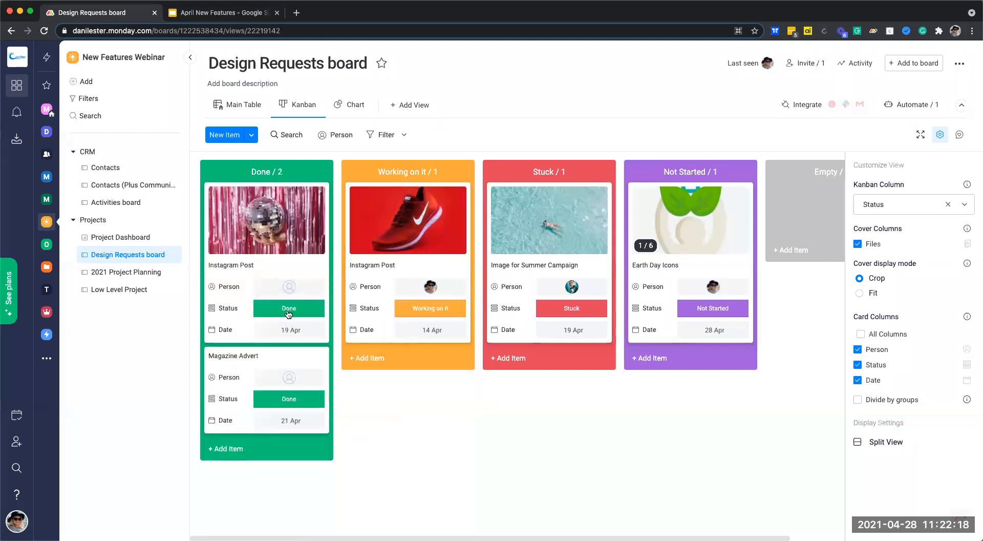
# Set the Done Instagram Post card's date to 28 April 2021 and return to the board's Main Table view
pyautogui.click(291, 332)
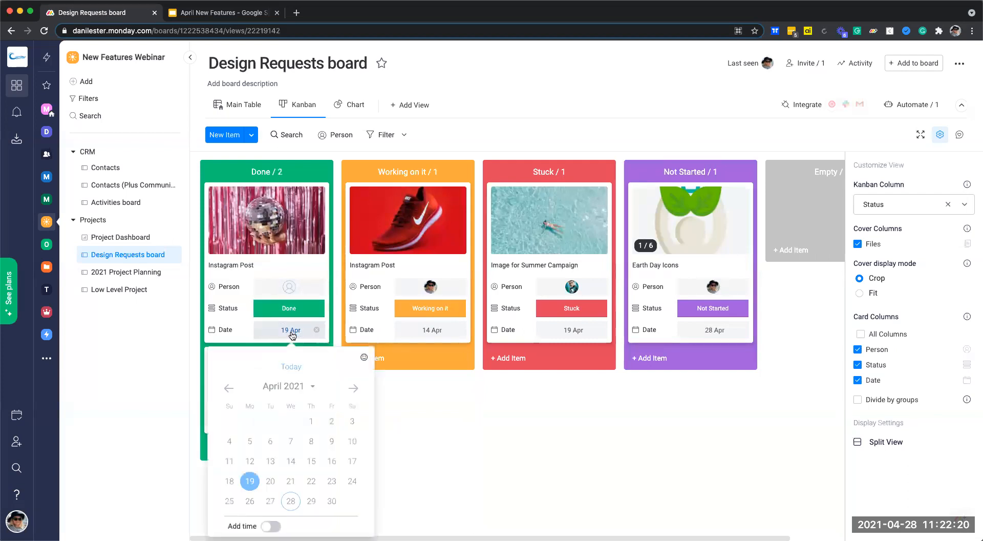
pyautogui.click(299, 499)
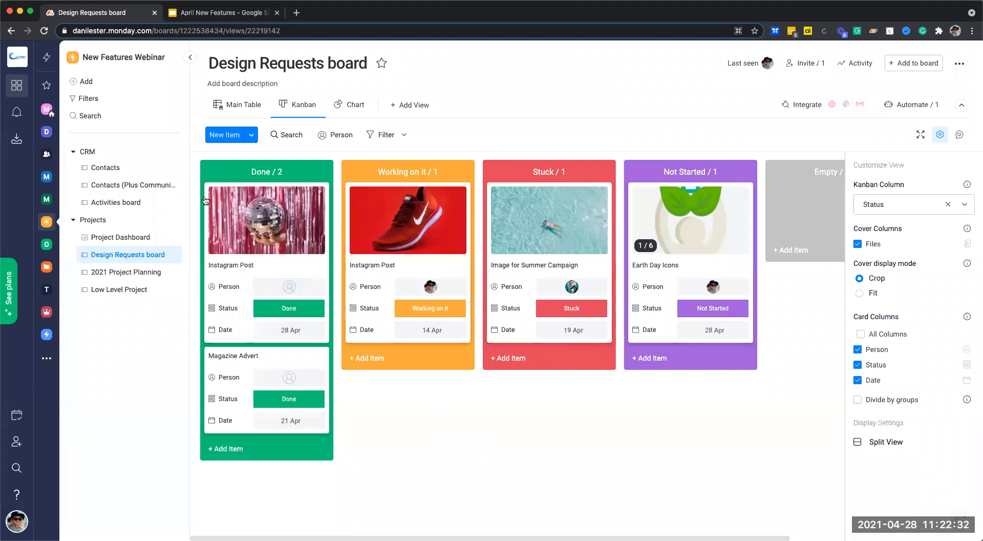
pyautogui.click(261, 220)
pyautogui.click(629, 174)
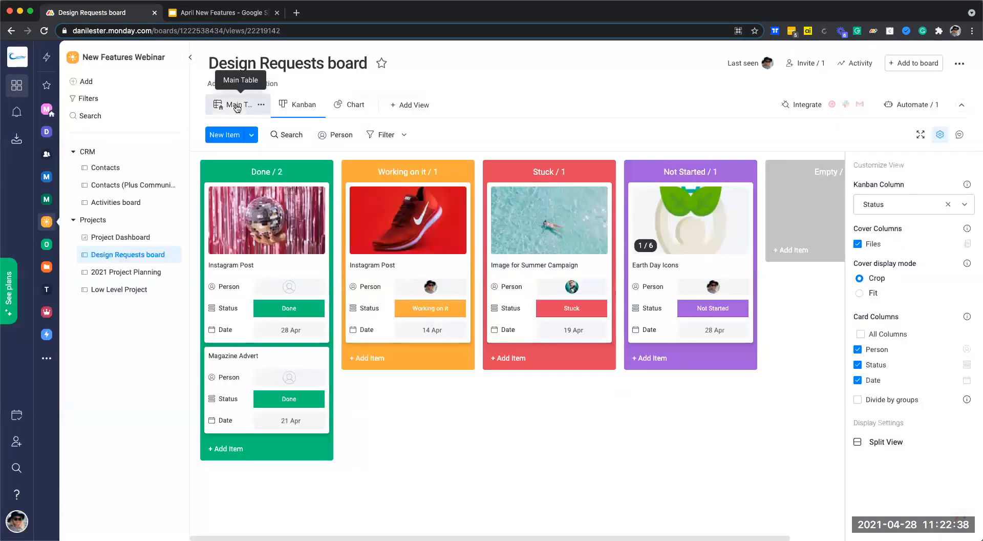
pyautogui.click(236, 106)
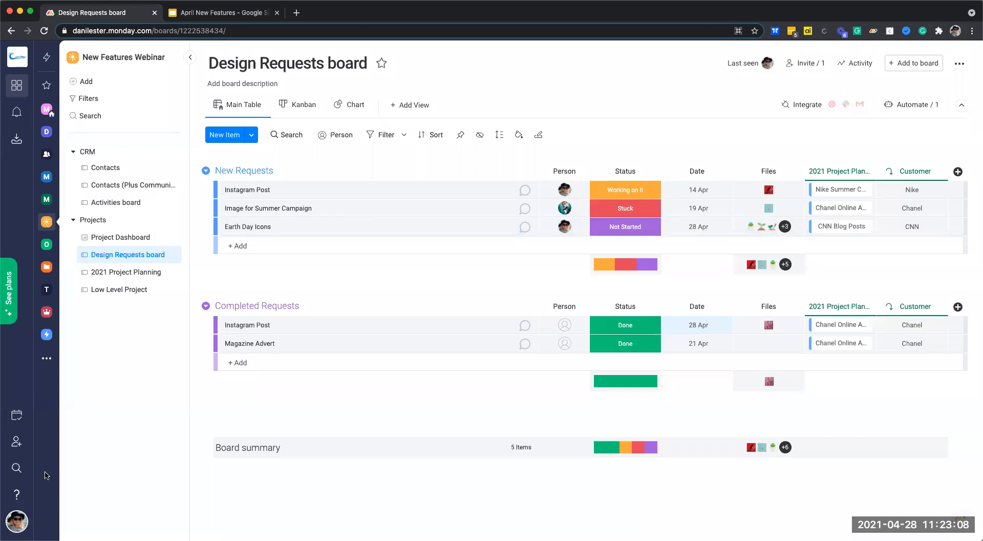
# In the profile's notification settings, expand Email Notifications, review the available email triggers, and collapse the section
pyautogui.click(17, 522)
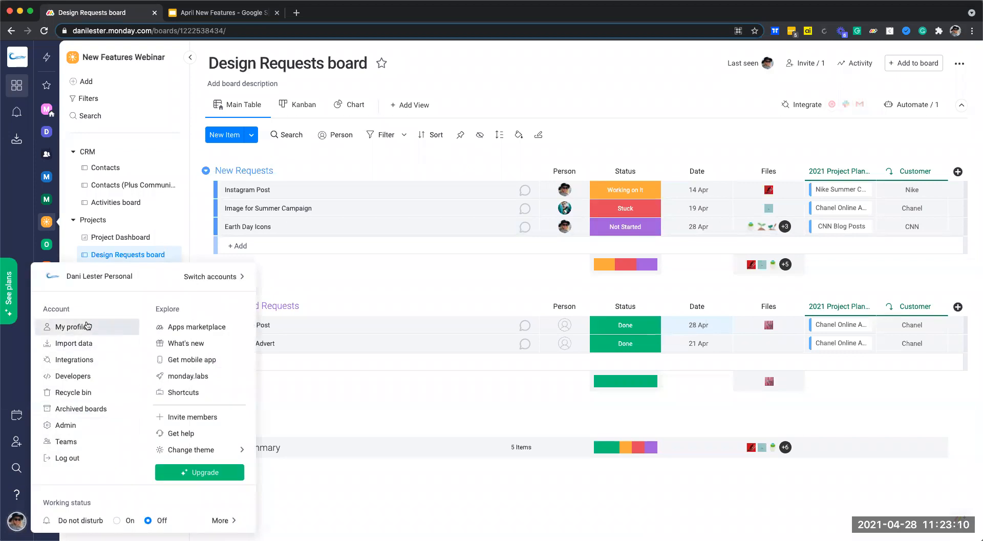
pyautogui.click(84, 327)
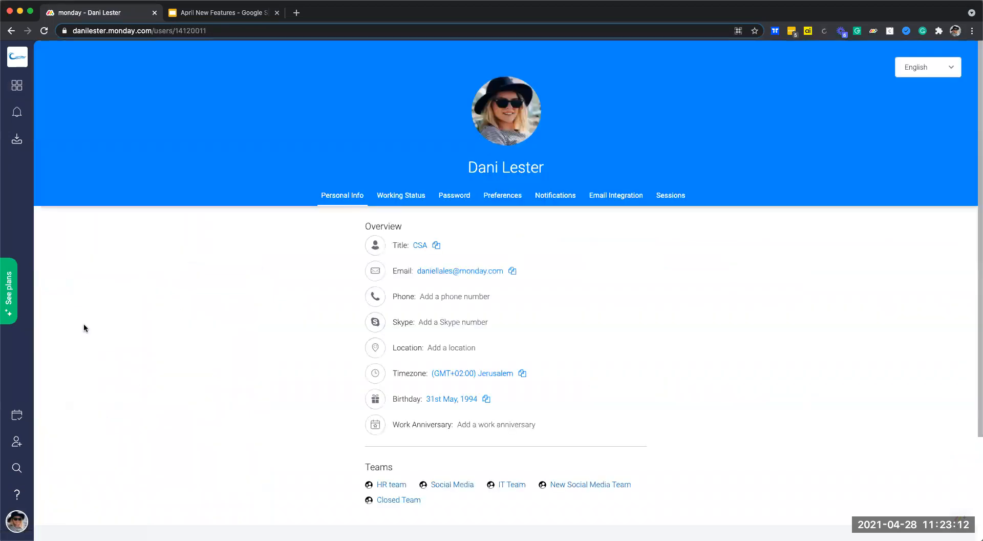
pyautogui.click(555, 195)
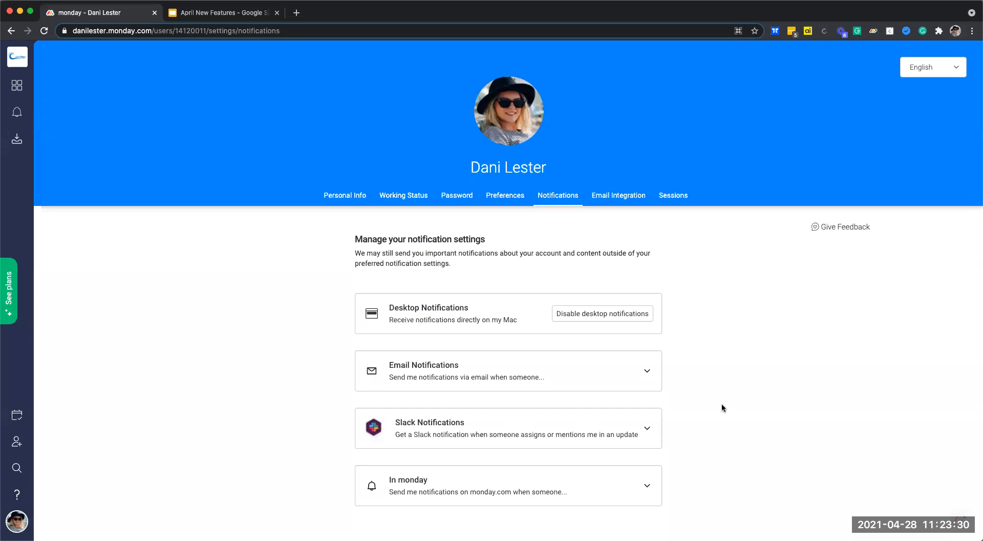
pyautogui.click(518, 367)
pyautogui.scroll(-5, 678, 383)
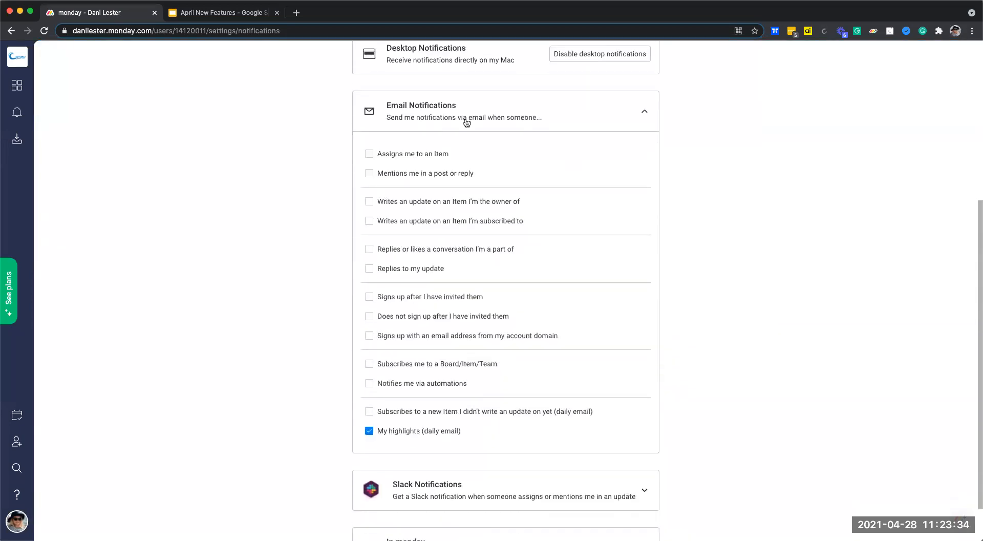
pyautogui.click(502, 125)
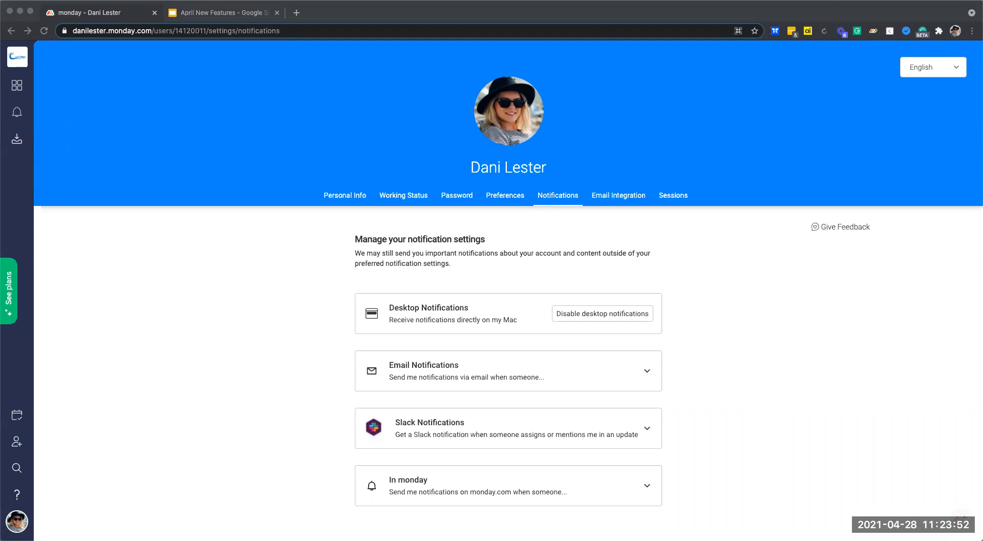
pyautogui.click(105, 344)
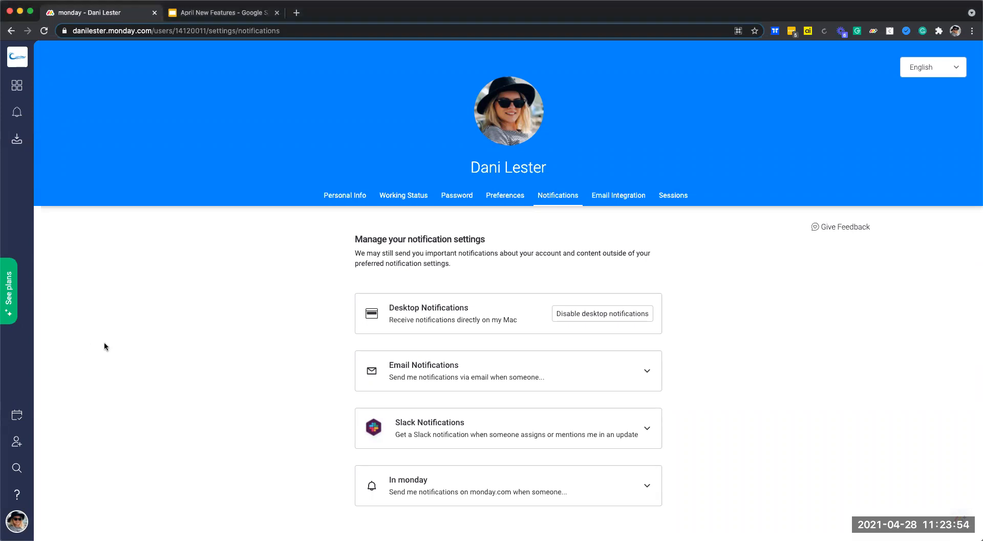
# Open user management in the account's Admin area, sort the users by Last Active, and review the list
pyautogui.click(19, 523)
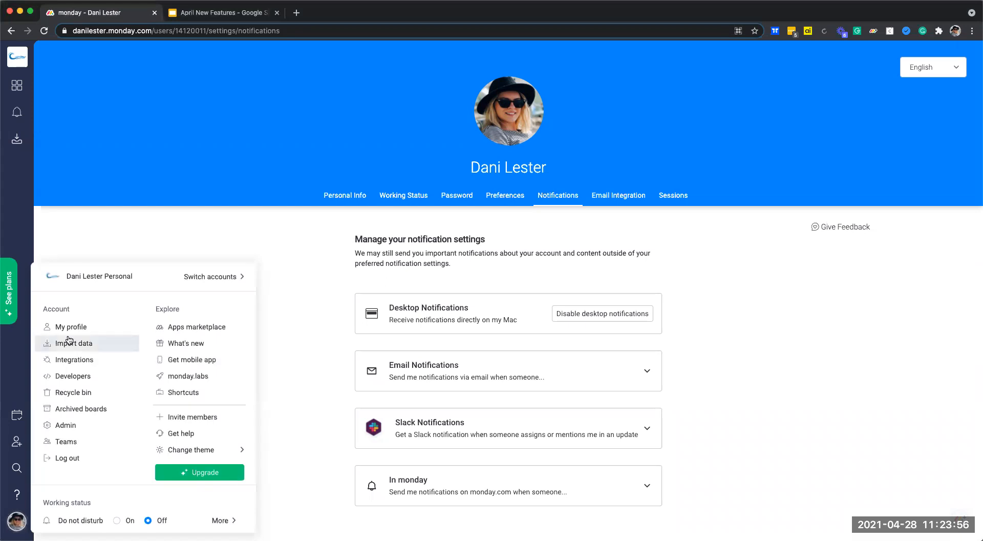
pyautogui.click(71, 424)
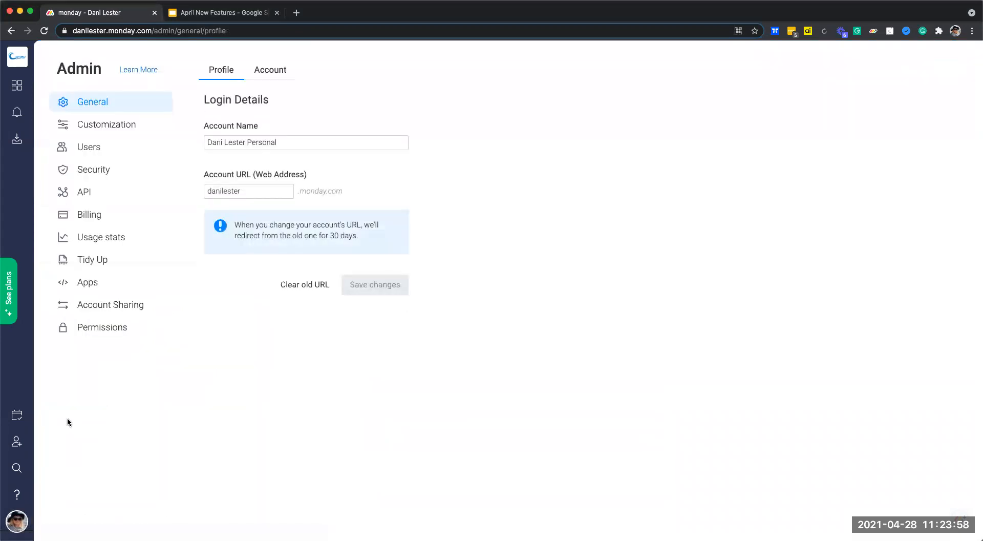
pyautogui.click(91, 149)
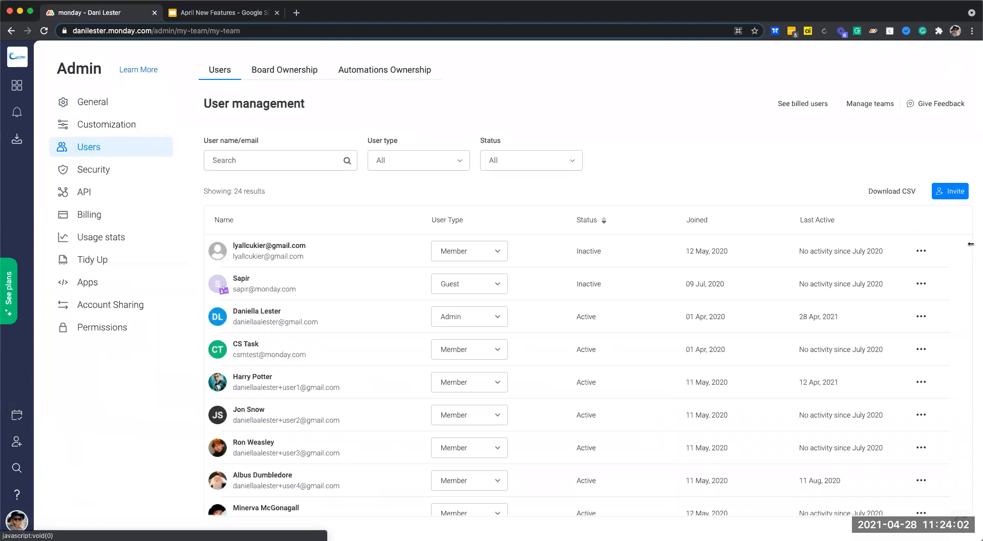
pyautogui.scroll(-10, 833, 438)
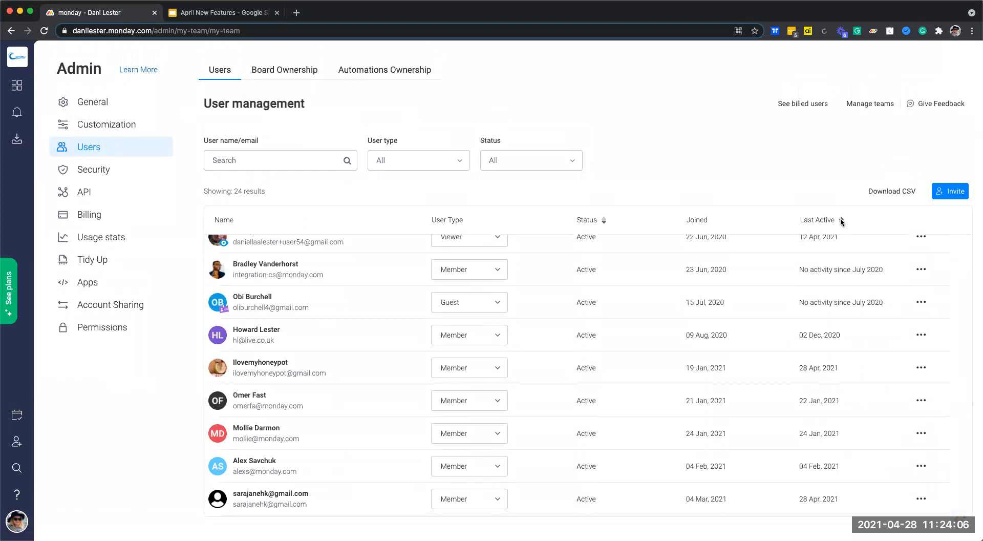
pyautogui.scroll(10, 840, 314)
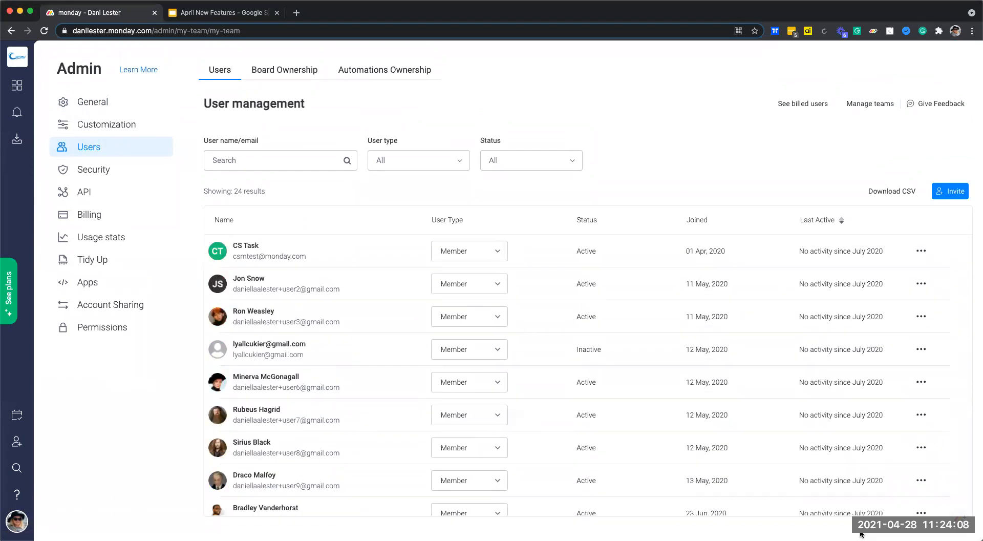
pyautogui.scroll(-5, 838, 378)
pyautogui.scroll(-5, 845, 404)
pyautogui.scroll(10, 847, 416)
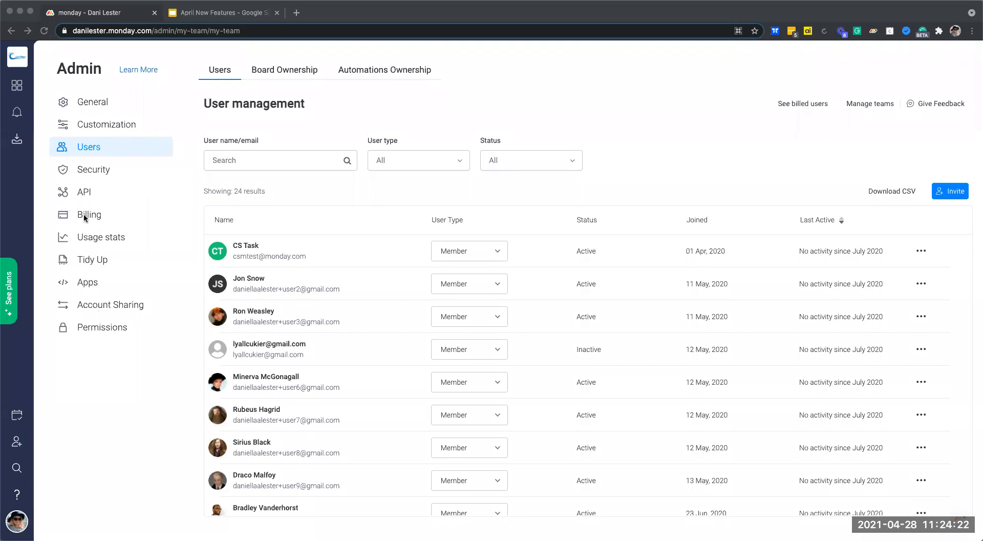
# In the Admin security settings, expand Guests invite domain approval, preview both specific-domain options, and reselect Approve any domain
pyautogui.click(99, 169)
pyautogui.click(99, 170)
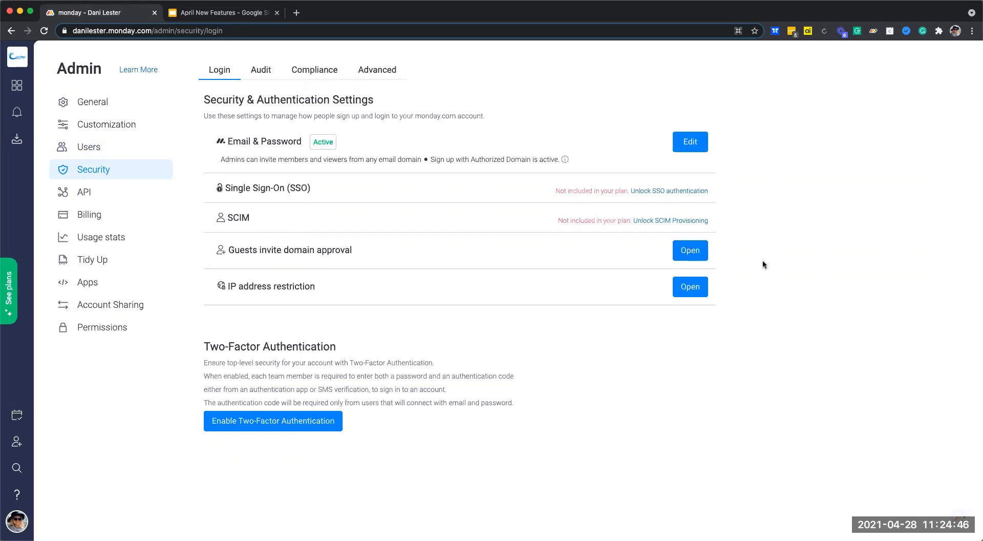
pyautogui.click(686, 250)
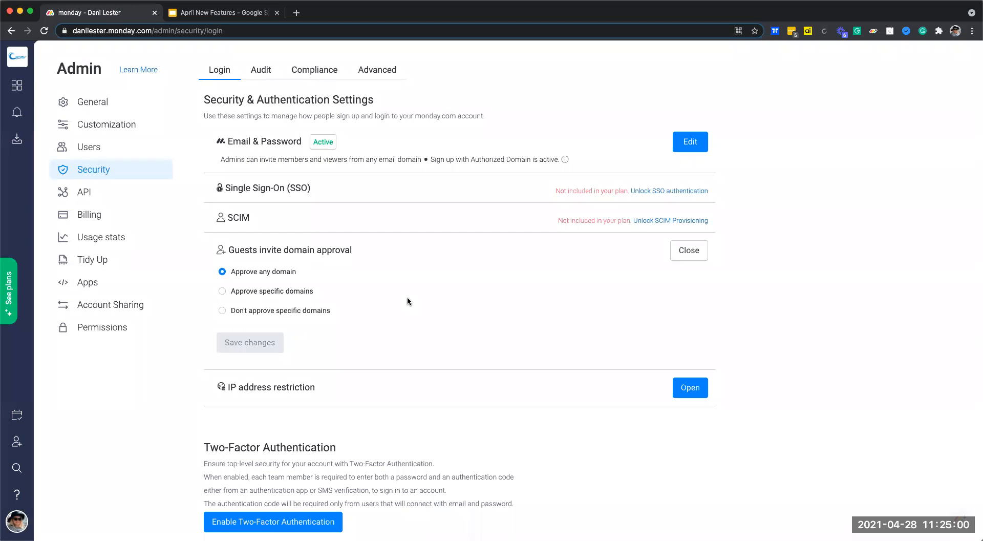
pyautogui.click(233, 290)
pyautogui.click(323, 321)
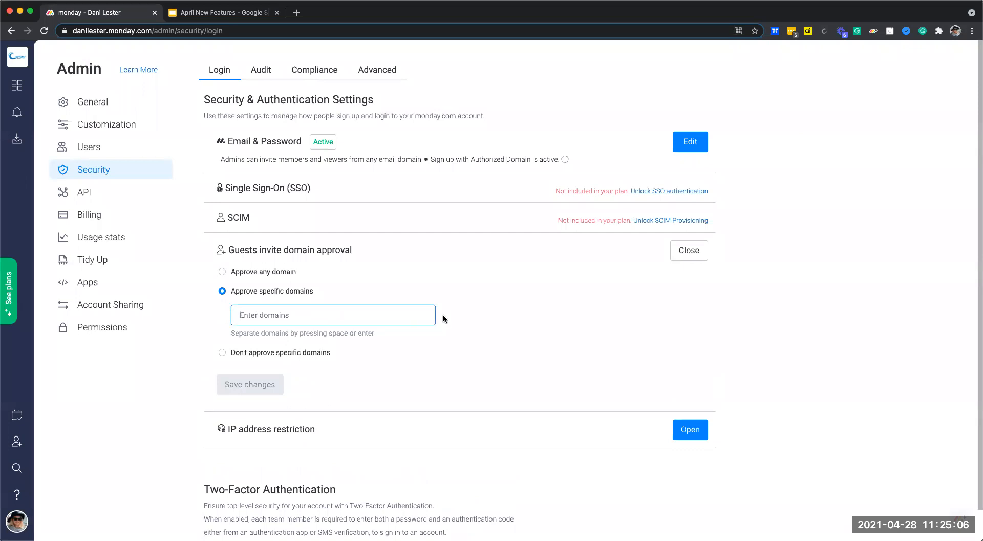
pyautogui.click(224, 352)
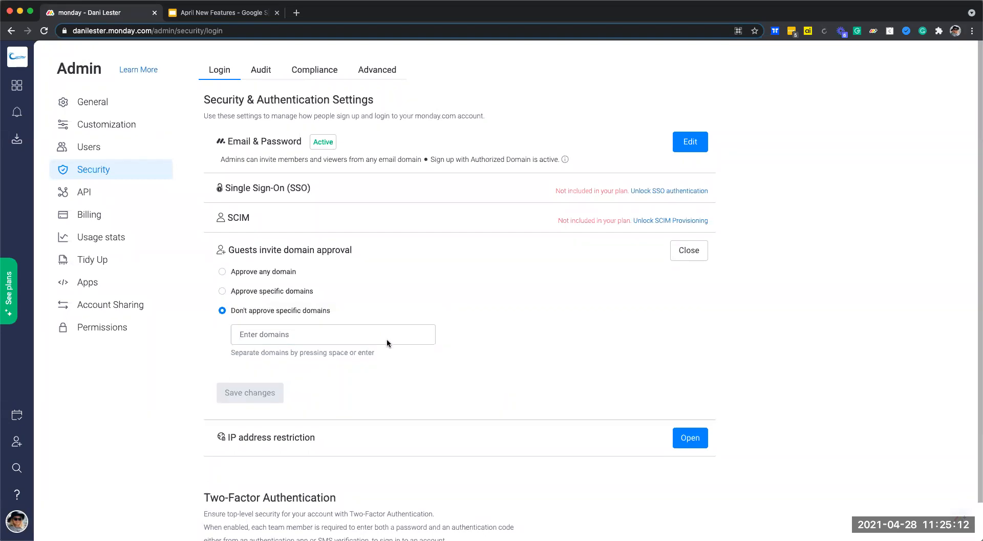
pyautogui.click(256, 275)
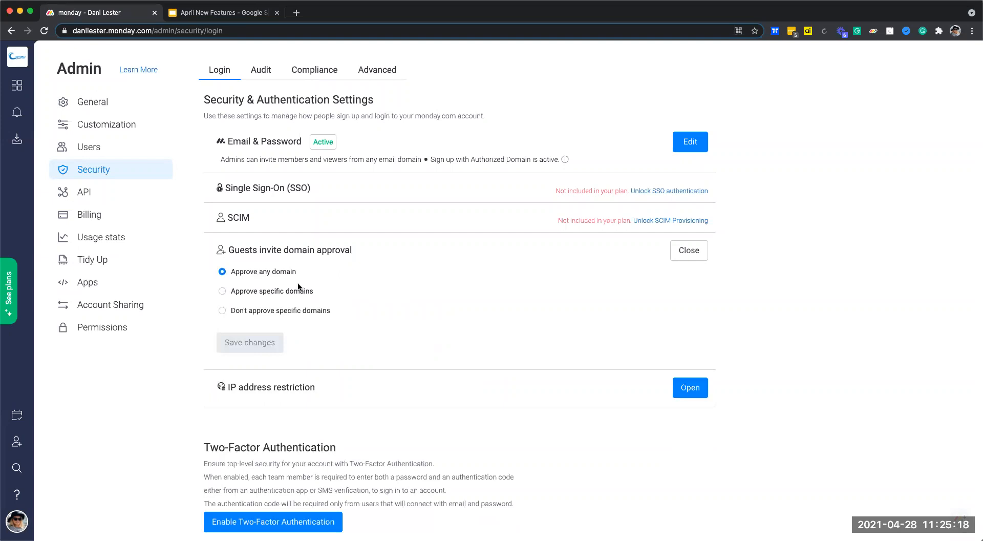
# Leave the Admin area for the workspace and open the Contacts (Plus Communihub) board
pyautogui.click(17, 85)
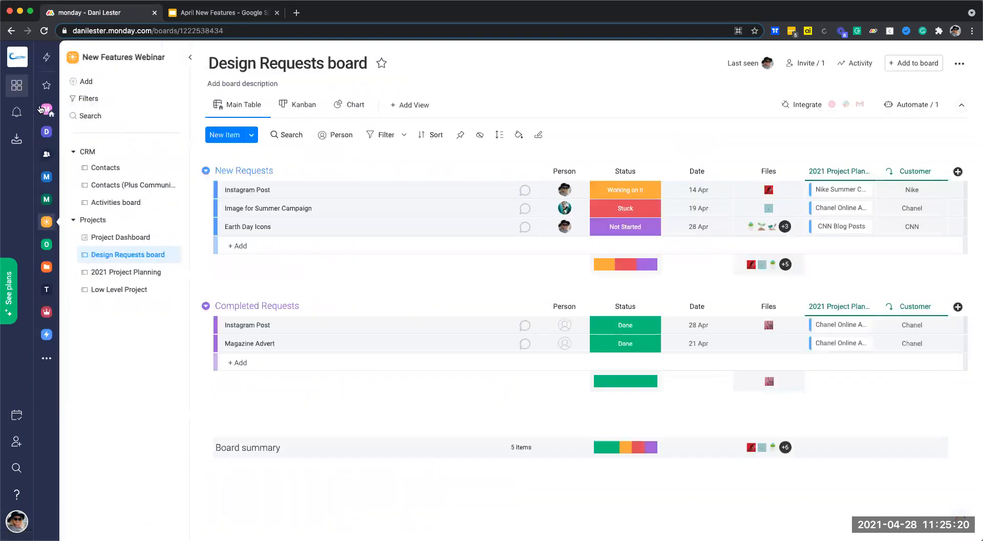
pyautogui.click(107, 183)
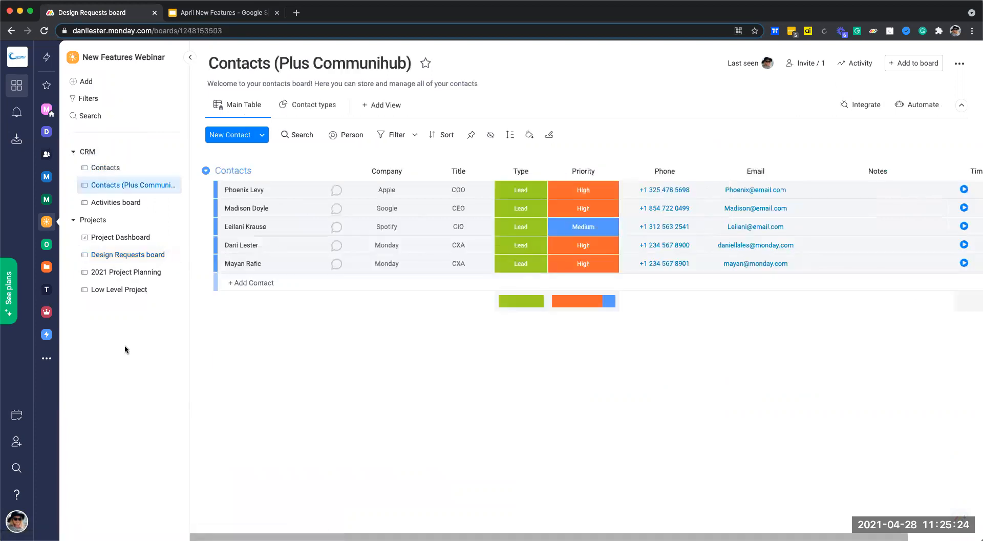